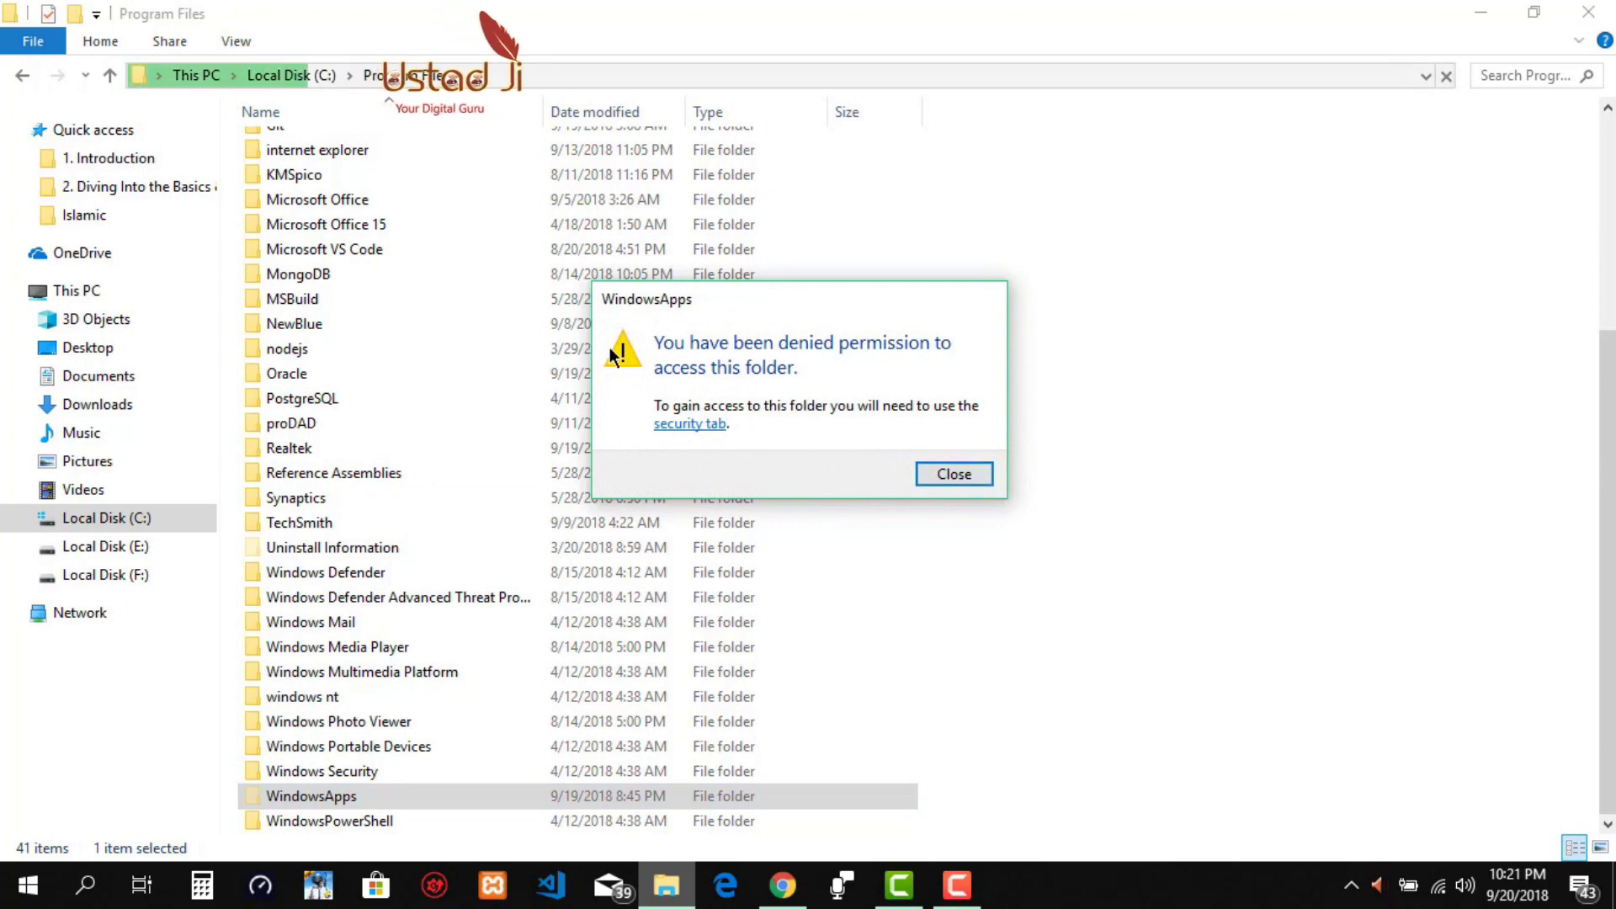
pyautogui.moveTo(851, 296); pyautogui.dragTo(1122, 187)
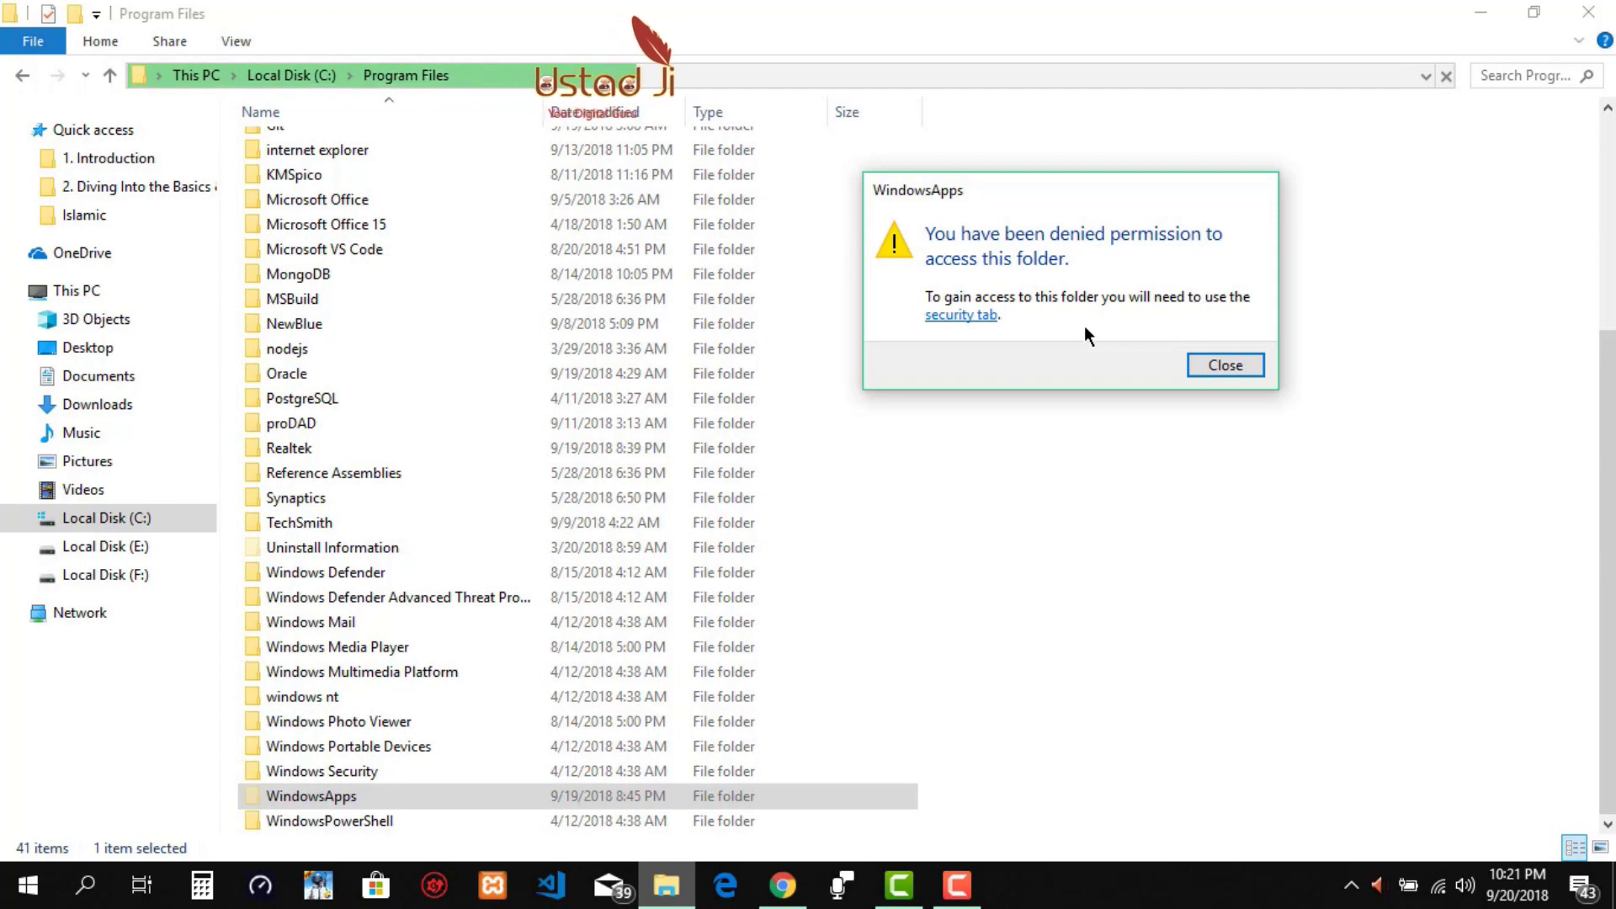
pyautogui.click(1244, 366)
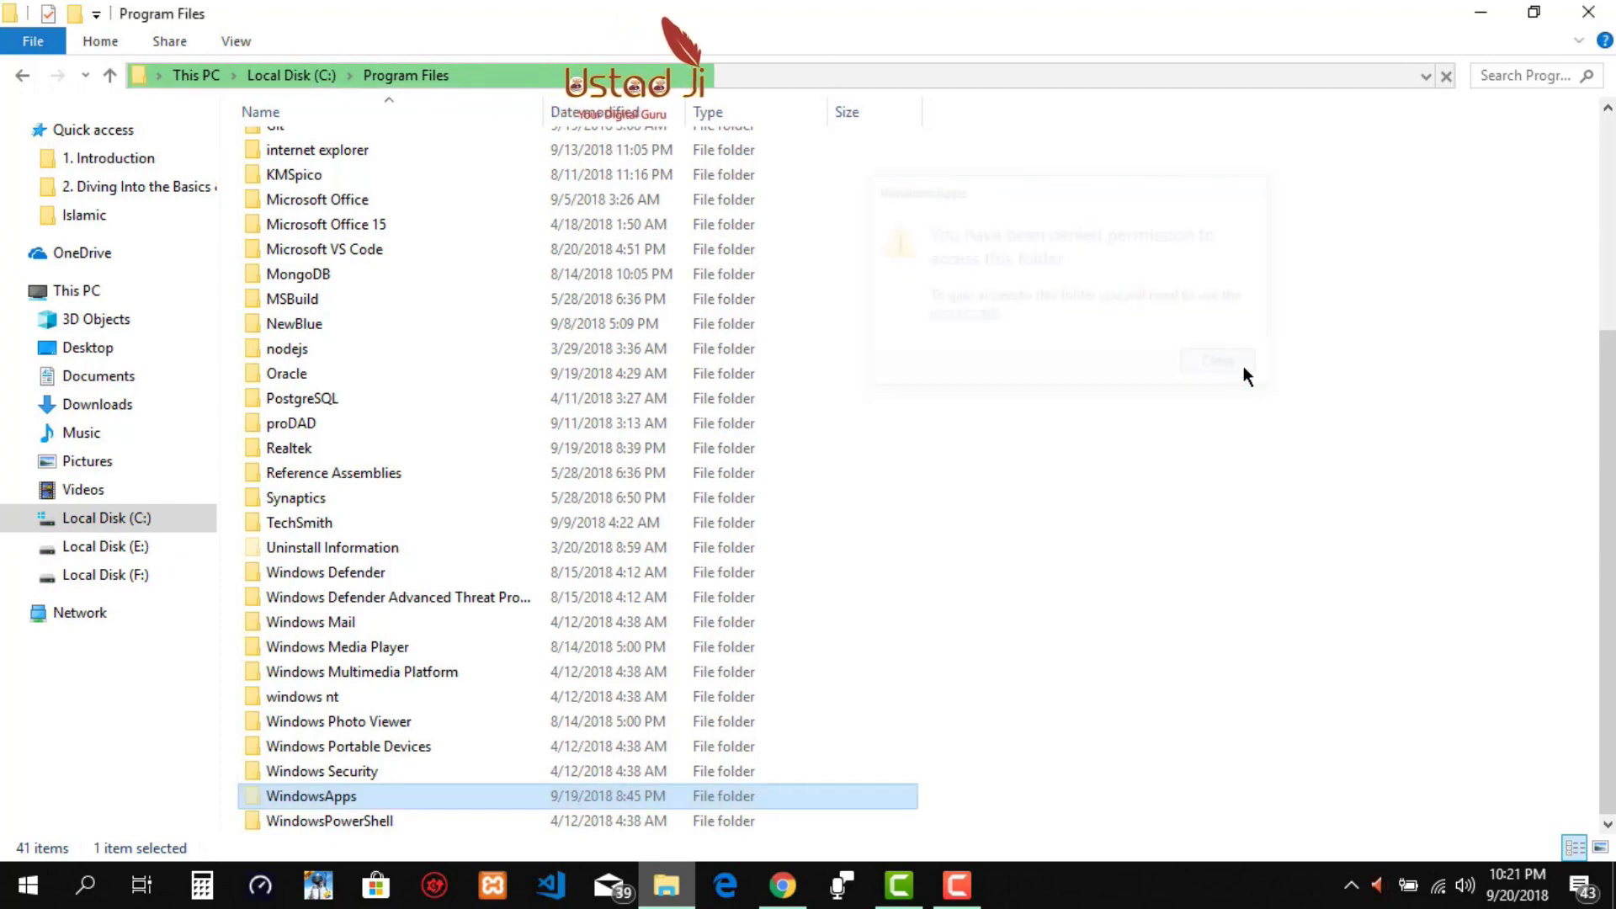
pyautogui.click(32, 891)
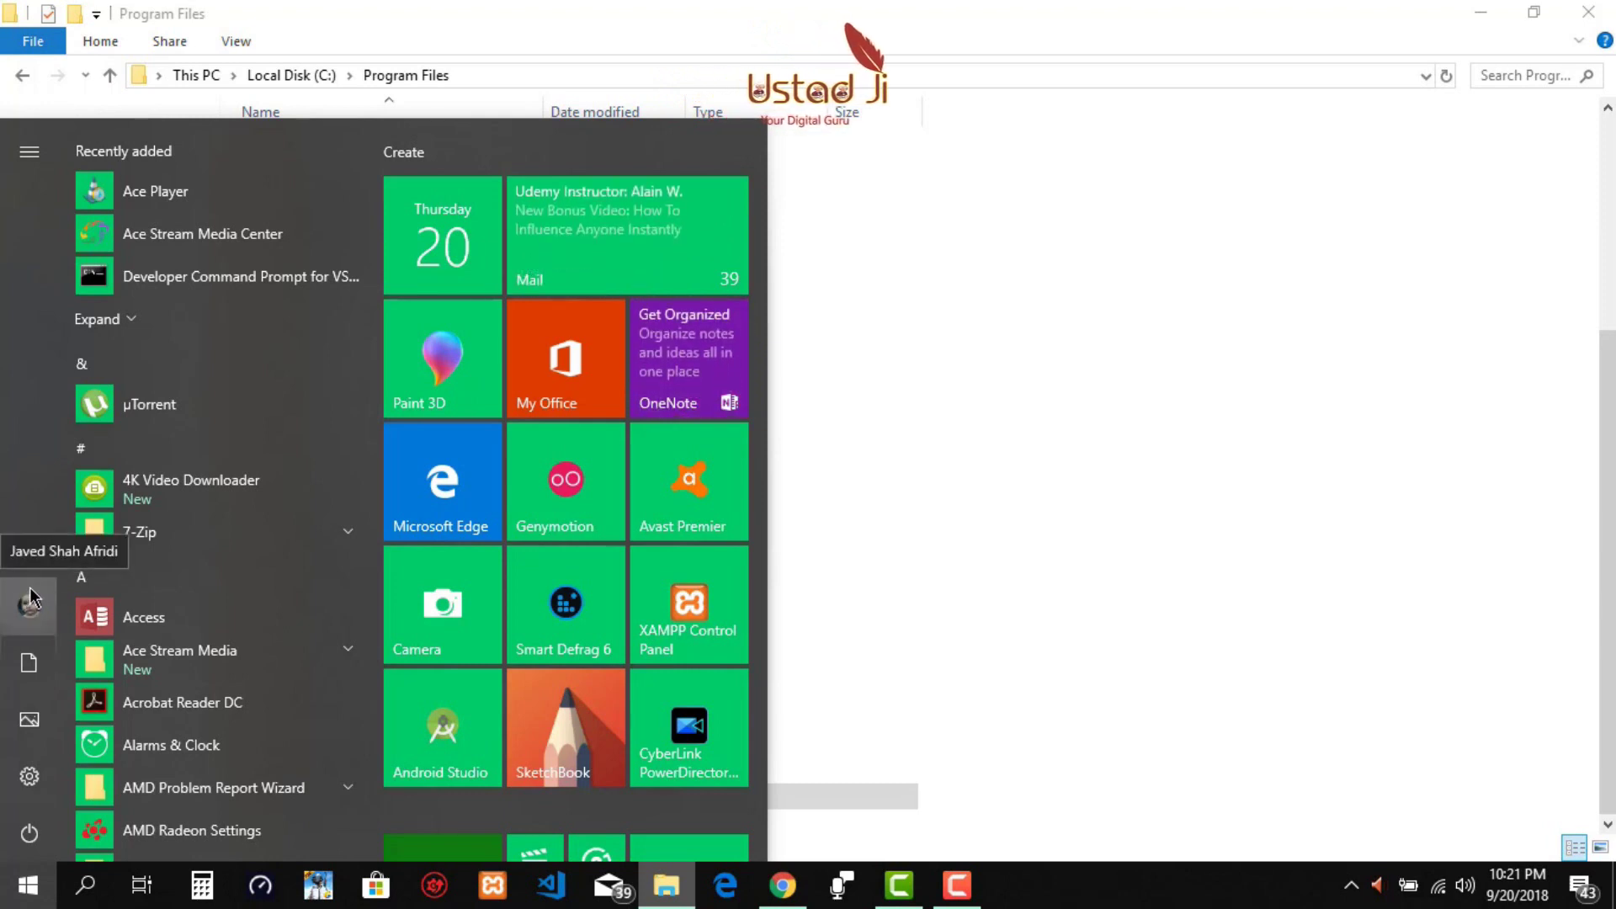
pyautogui.click(917, 407)
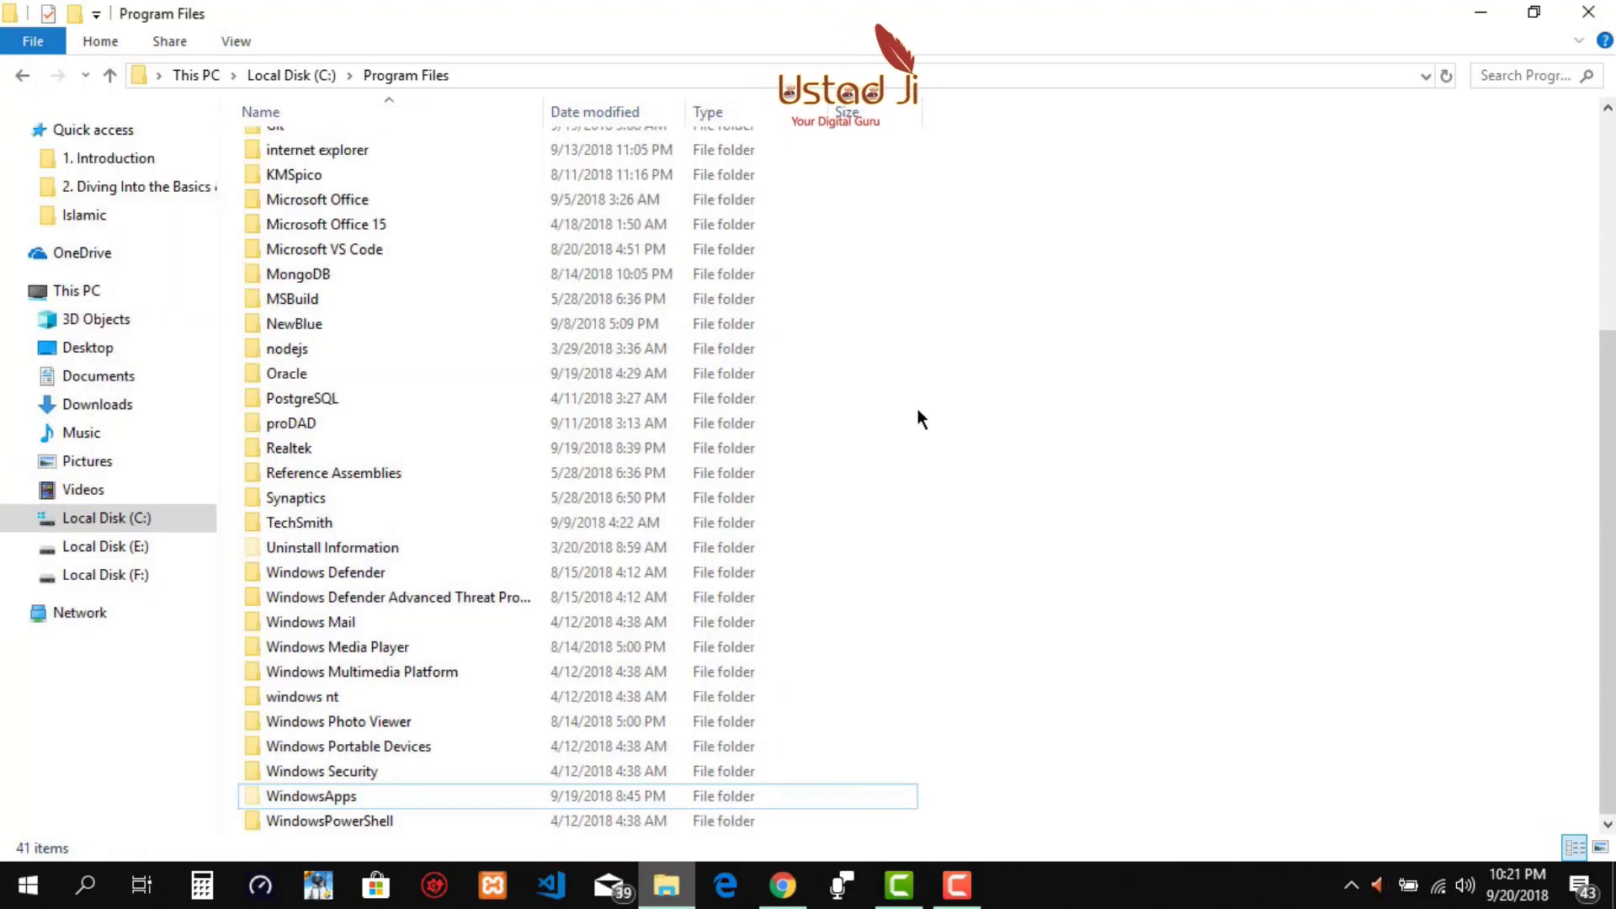
# - Try to open the WindowsApps folder, then open its advanced security settings through the access-denied message
pyautogui.doubleClick(344, 795)
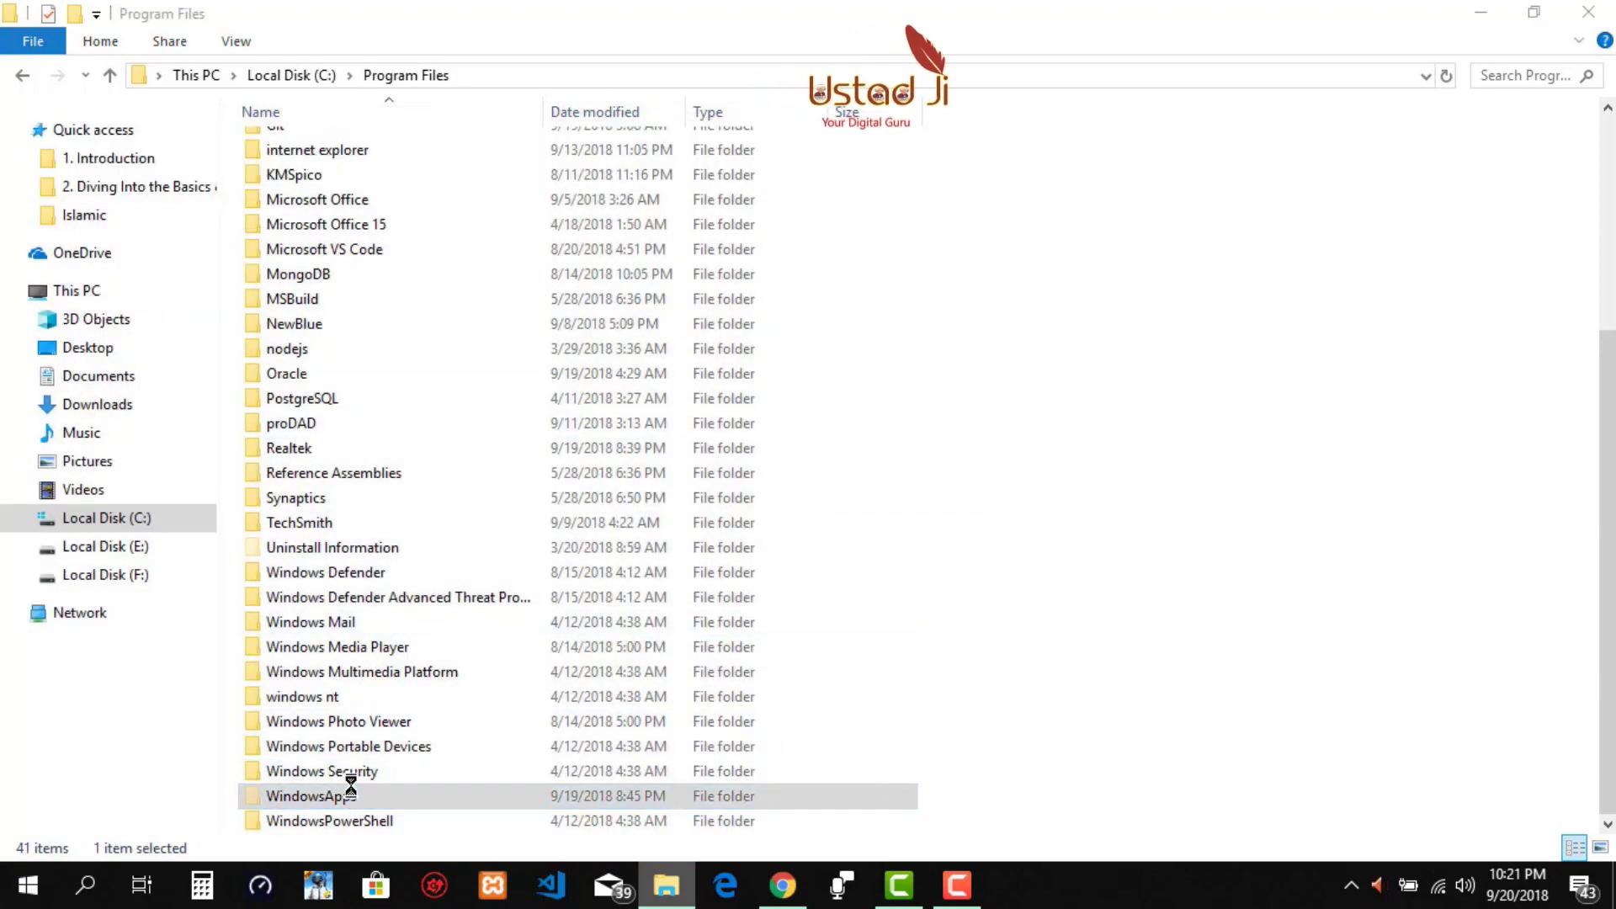
pyautogui.click(882, 468)
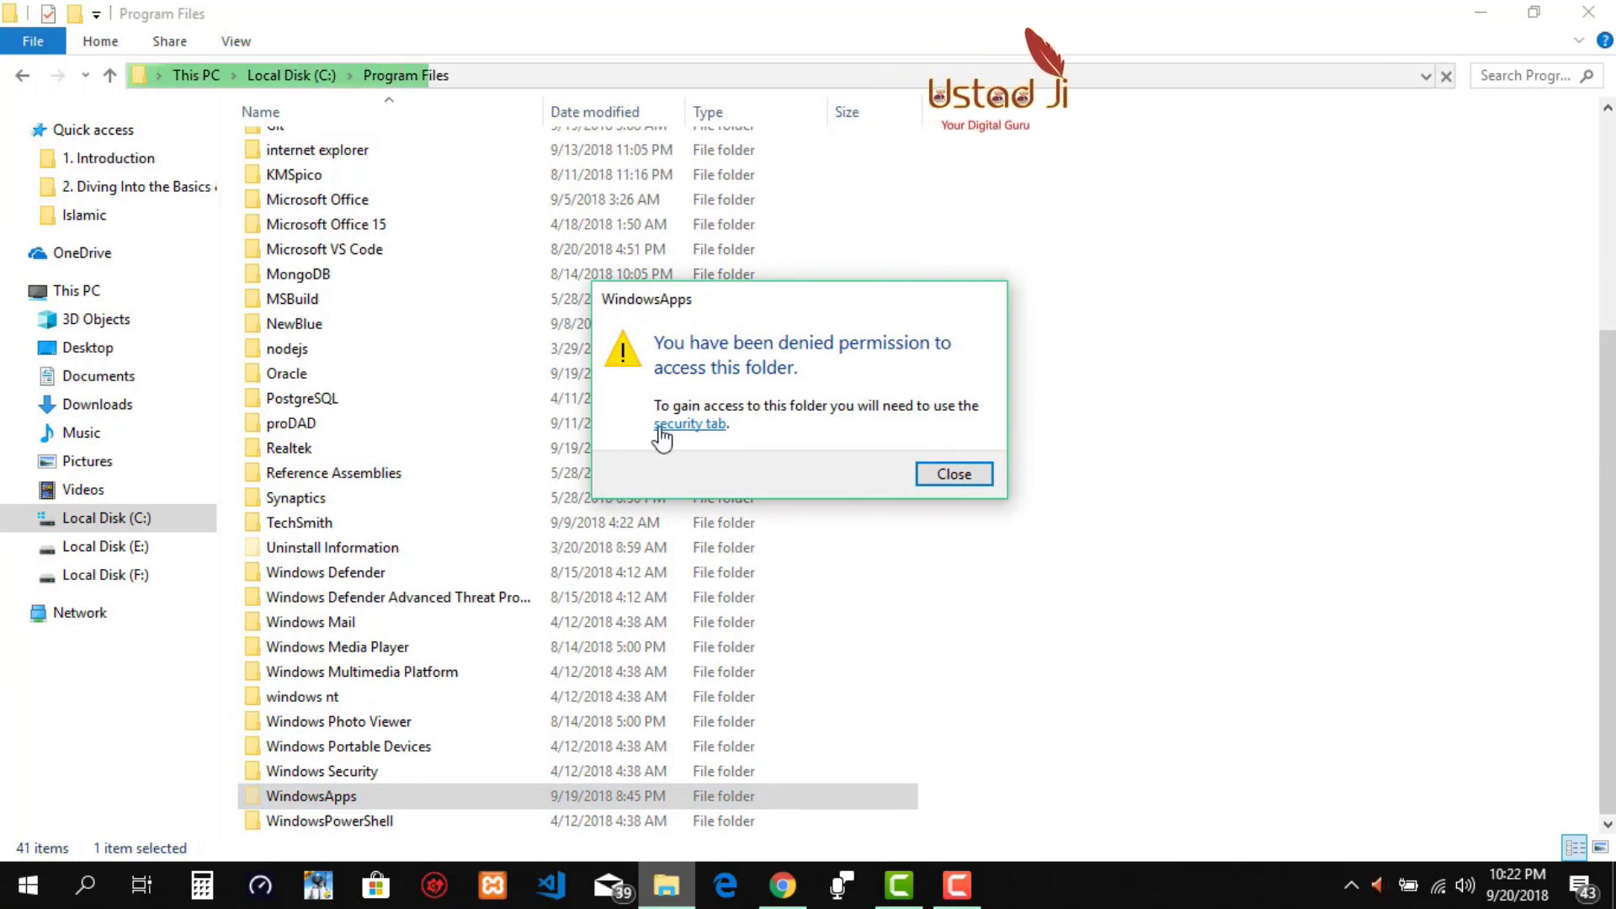
pyautogui.click(680, 426)
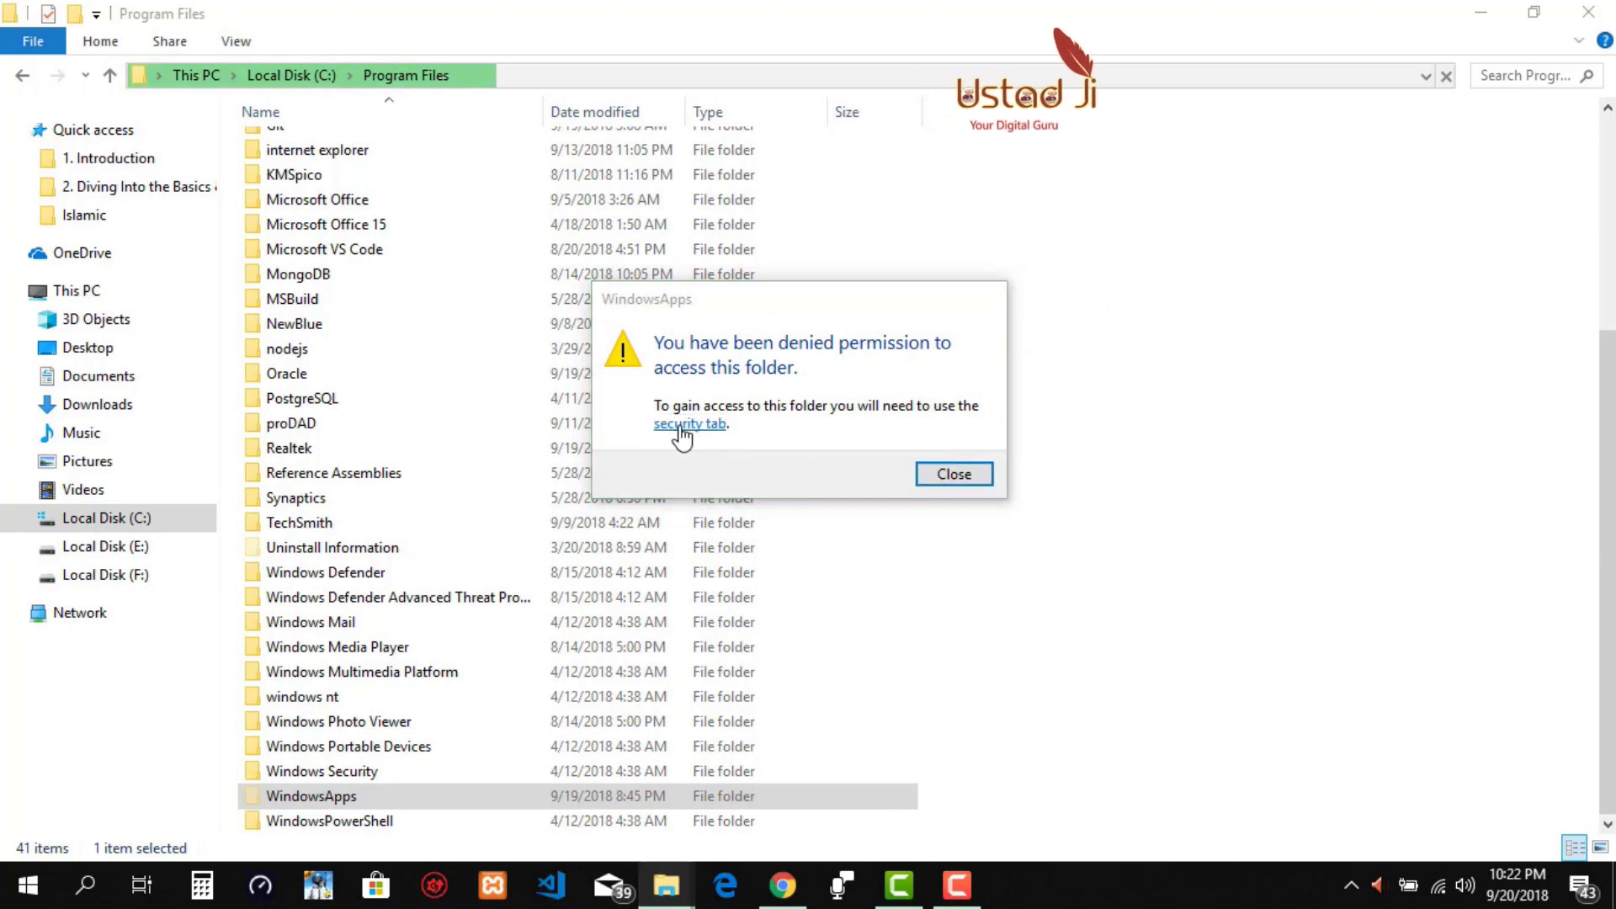
pyautogui.moveTo(921, 294); pyautogui.dragTo(1104, 151)
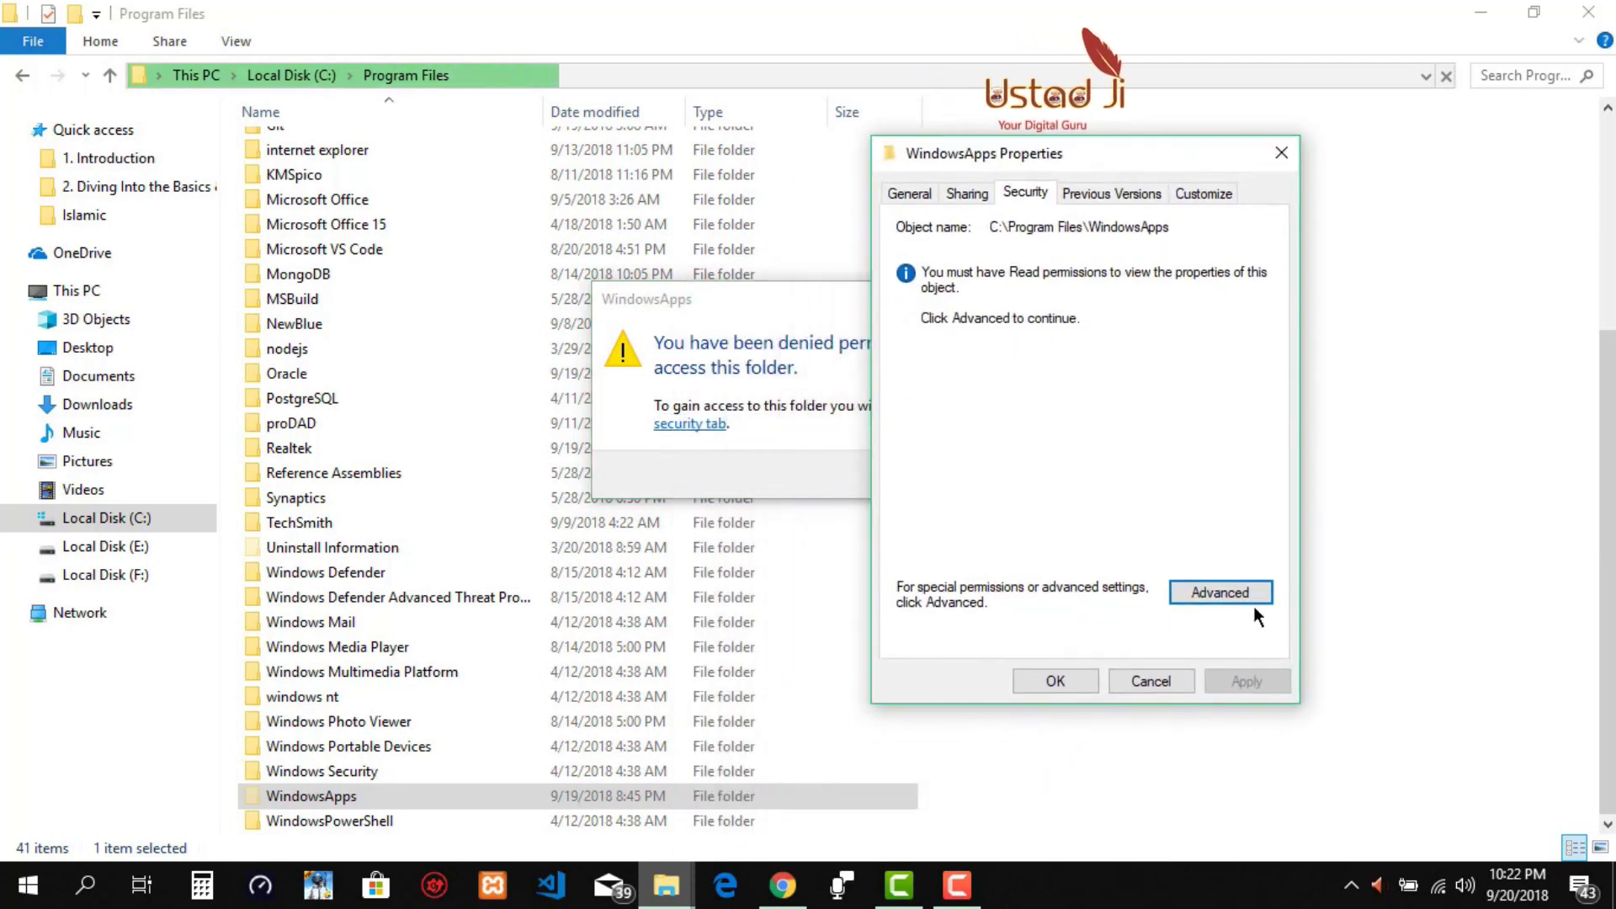
pyautogui.click(1246, 599)
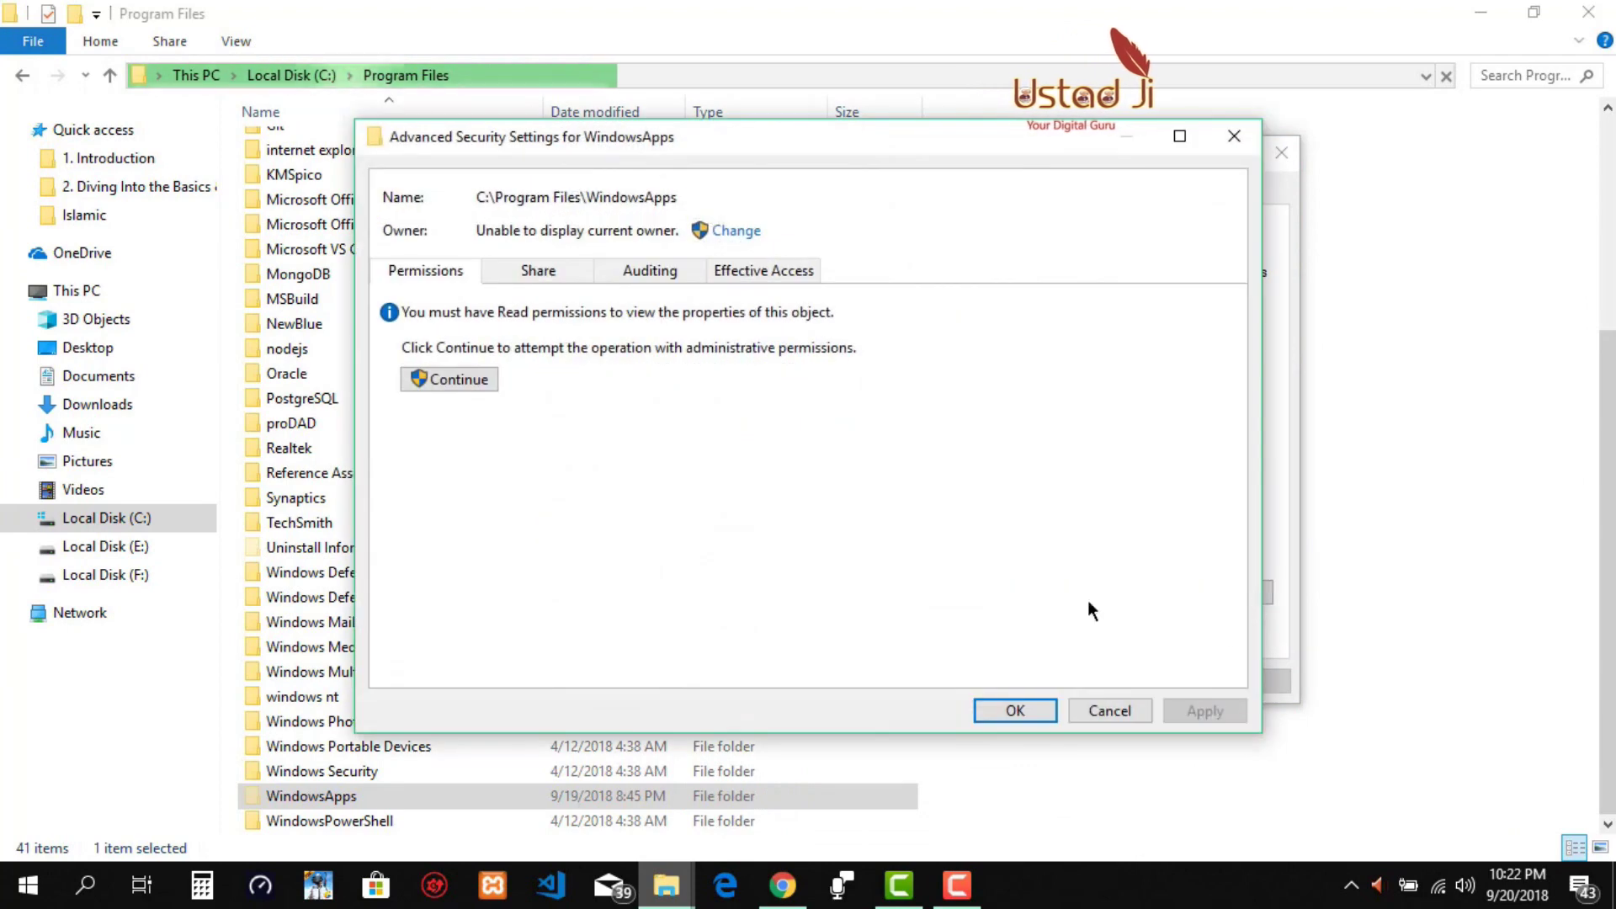
pyautogui.moveTo(817, 131); pyautogui.dragTo(1103, 110)
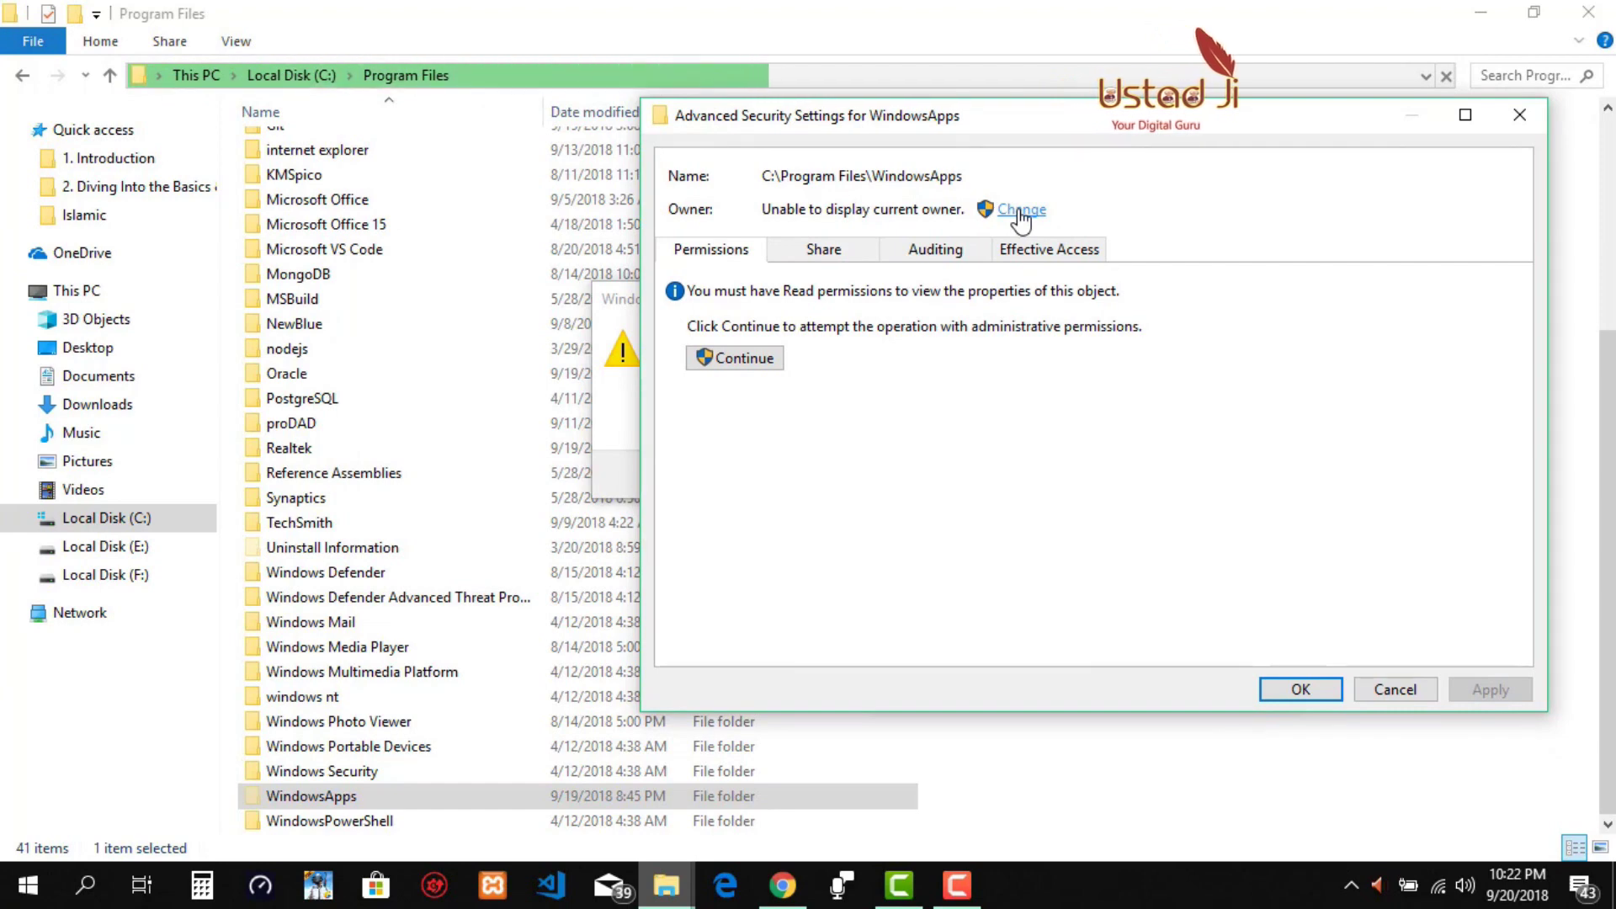
# - Start changing the WindowsApps folder's owner and list all users and groups on the computer
pyautogui.click(1021, 210)
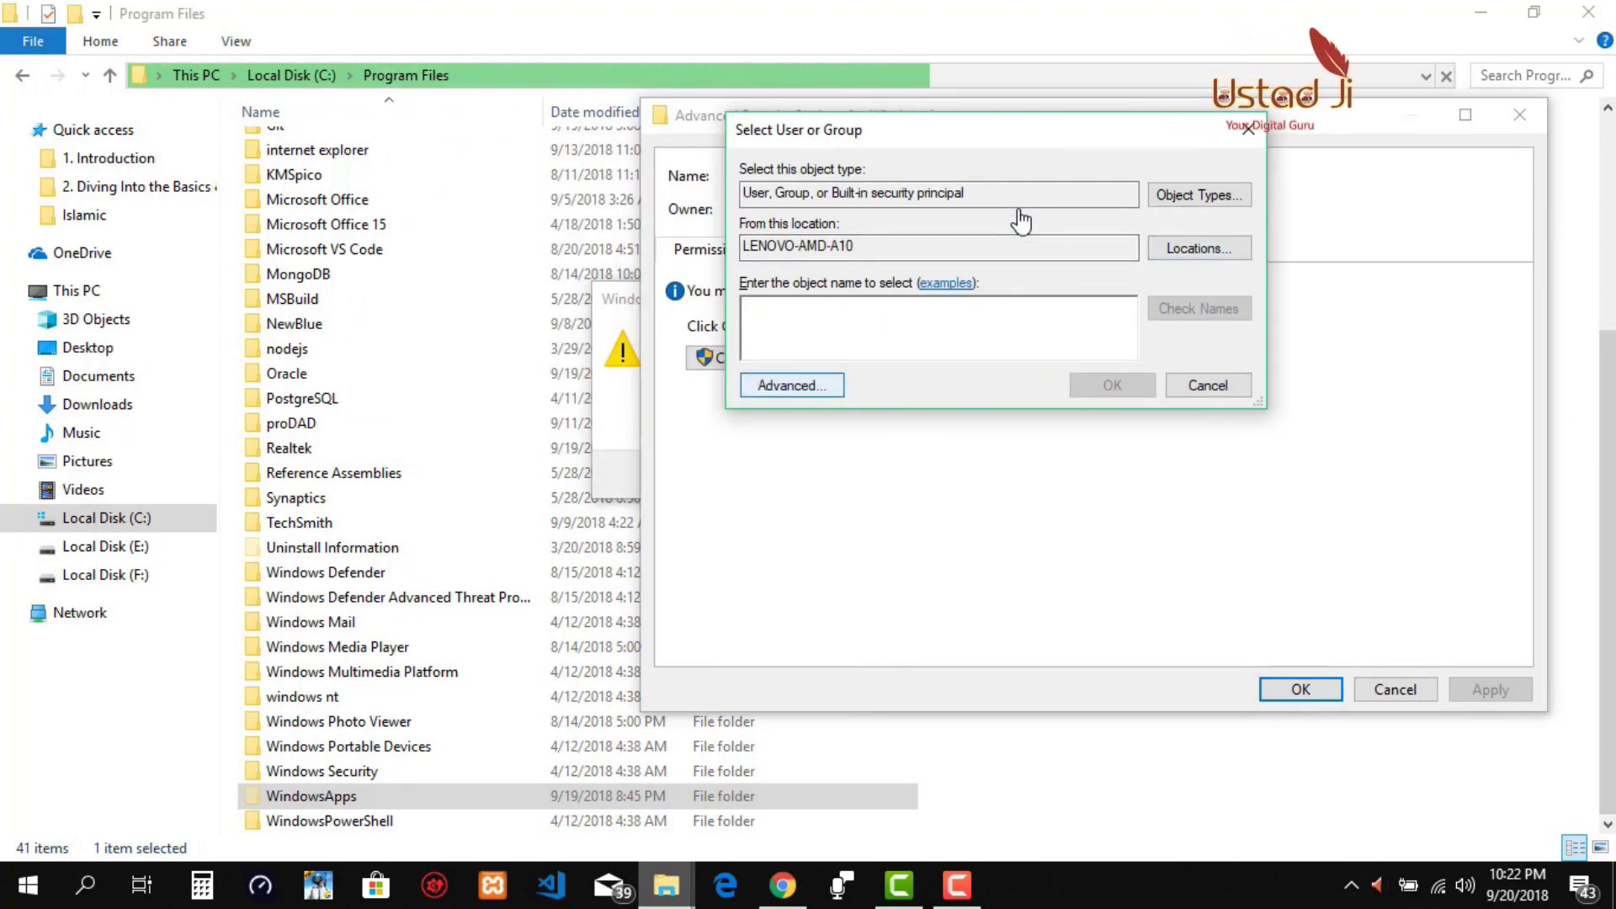
pyautogui.hotkey('alt', 'a')
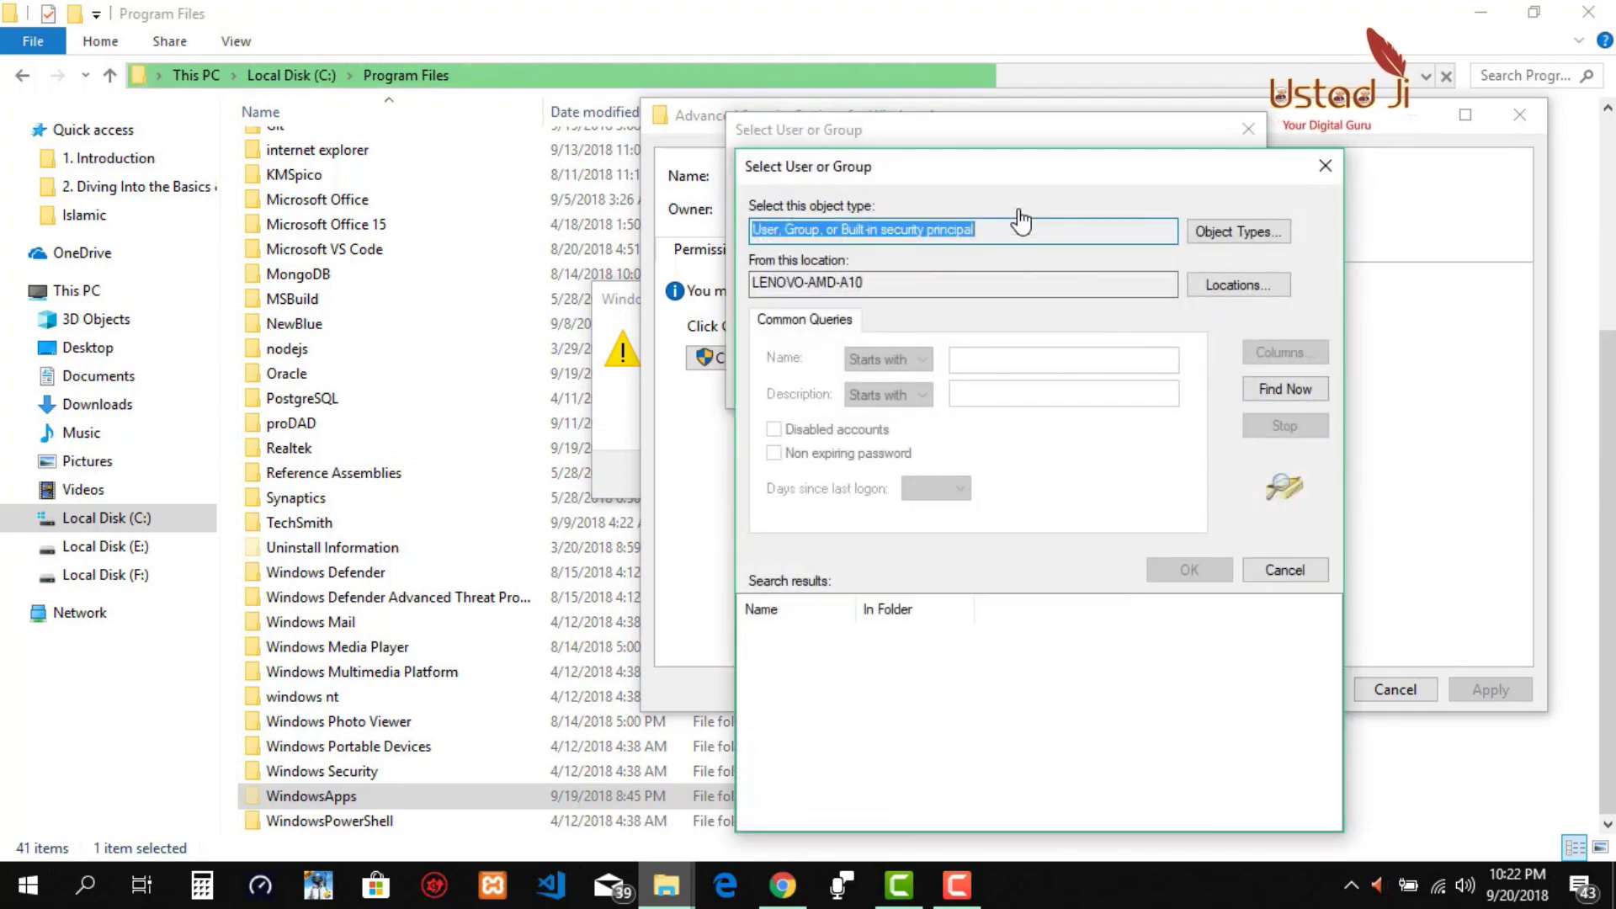
pyautogui.press('Return')
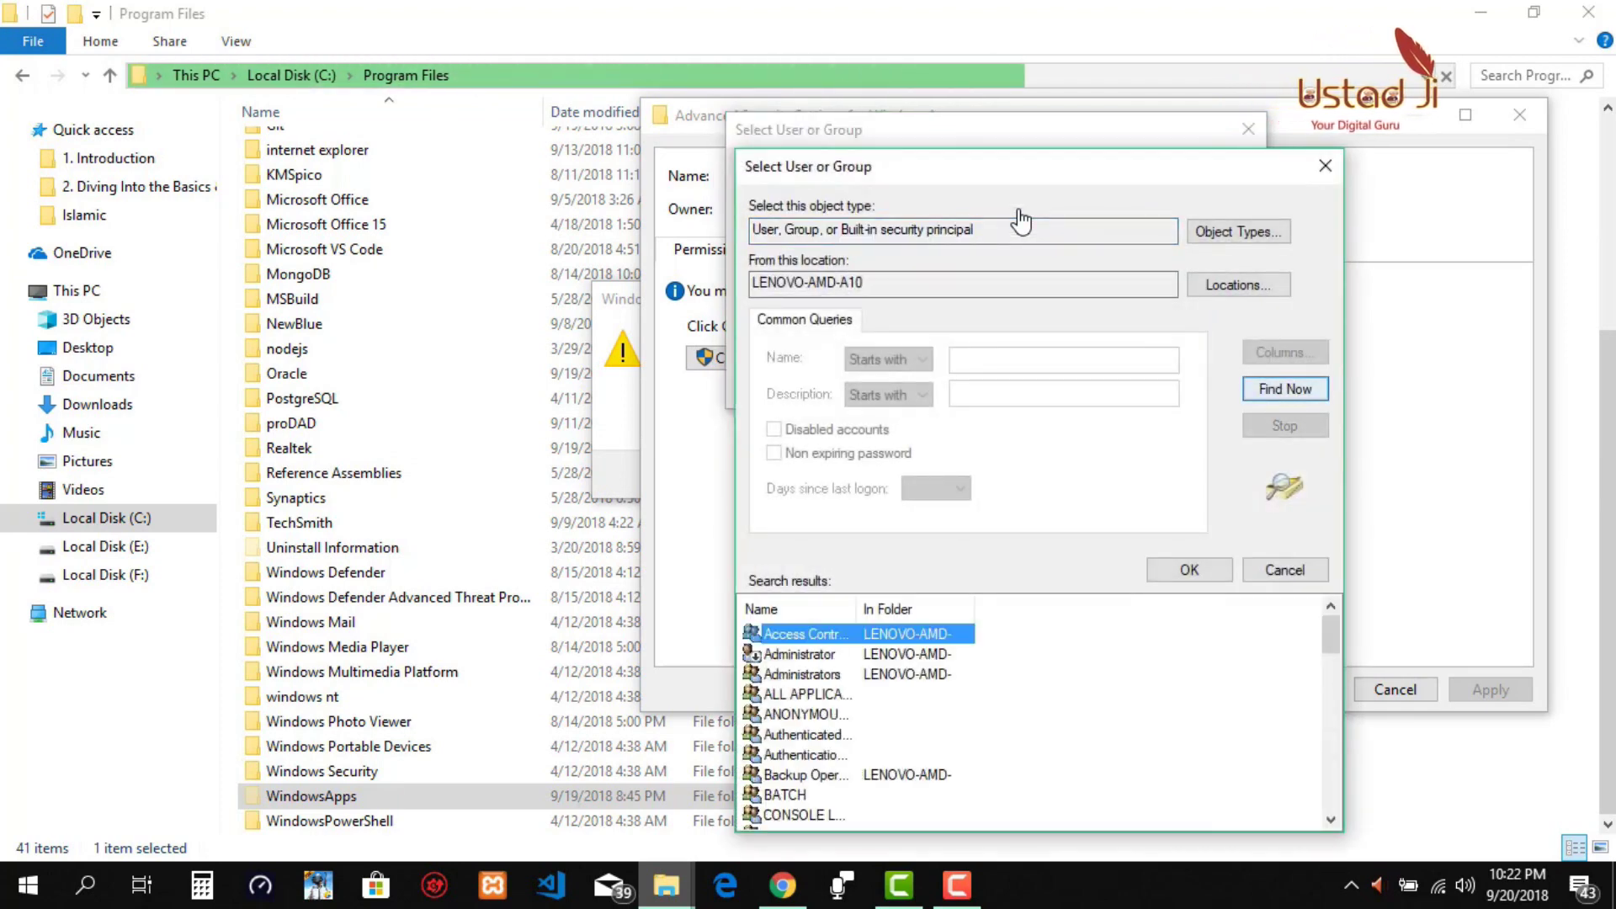
# - Choose the personal user account as the folder's owner and enable replacing the owner on subcontainers and objects
pyautogui.scroll(-6, 805, 674)
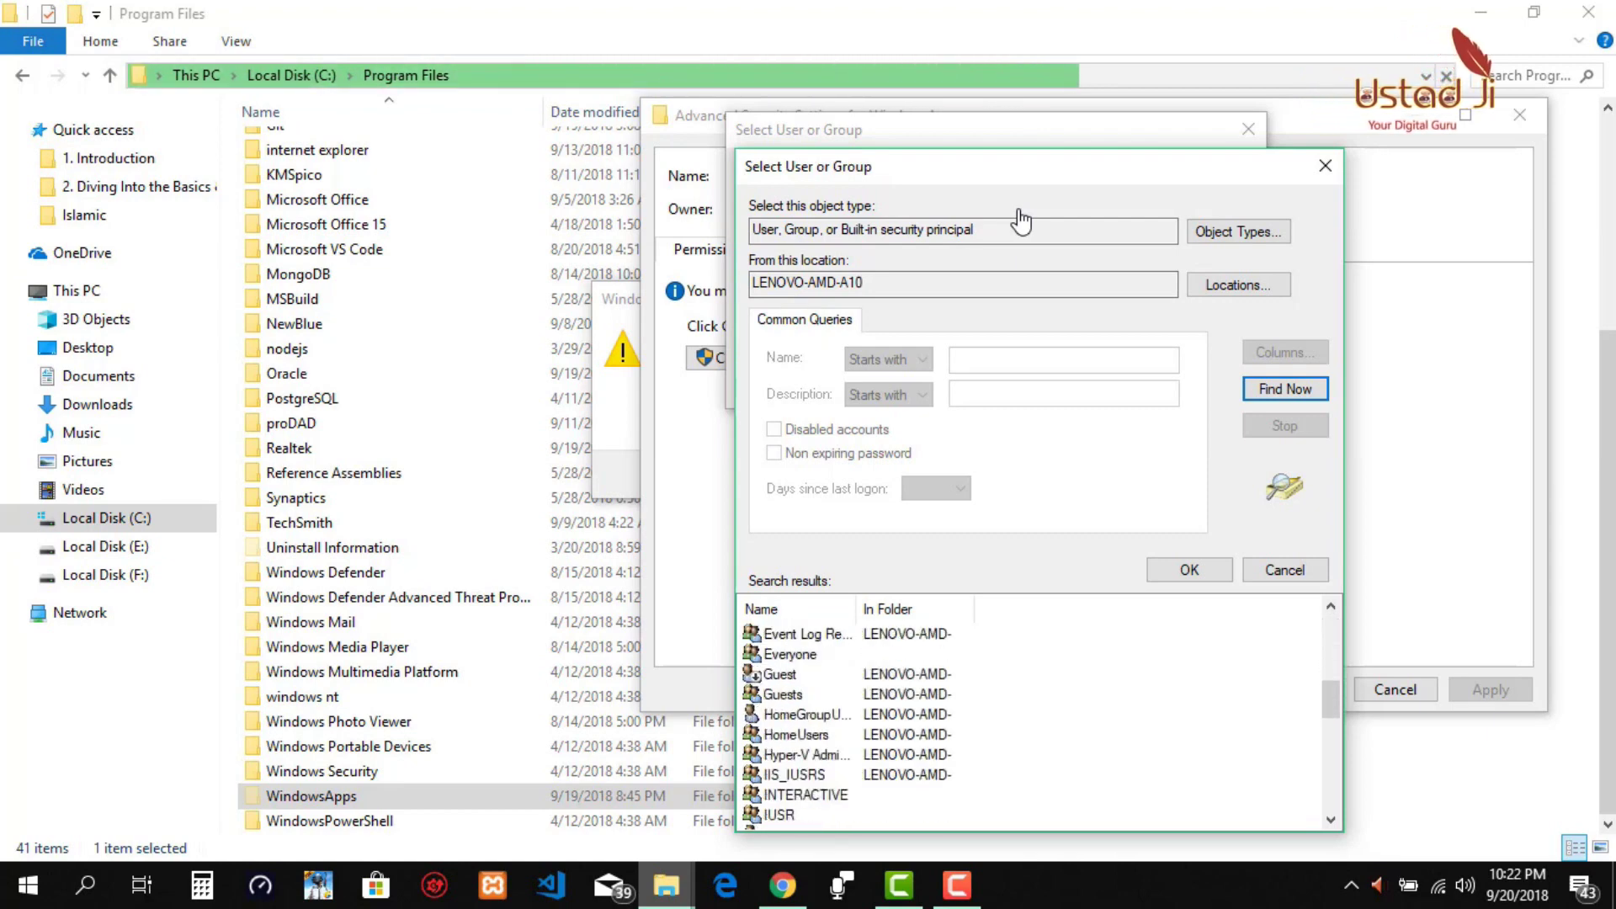
pyautogui.scroll(-4, 884, 694)
pyautogui.press('Down')
pyautogui.press('Down')
pyautogui.press('Down')
pyautogui.press('Down')
pyautogui.press('Down')
pyautogui.press('Down')
pyautogui.press('Down')
pyautogui.press('Down')
pyautogui.press('Down')
pyautogui.press('Down')
pyautogui.press('Down')
pyautogui.press('Down')
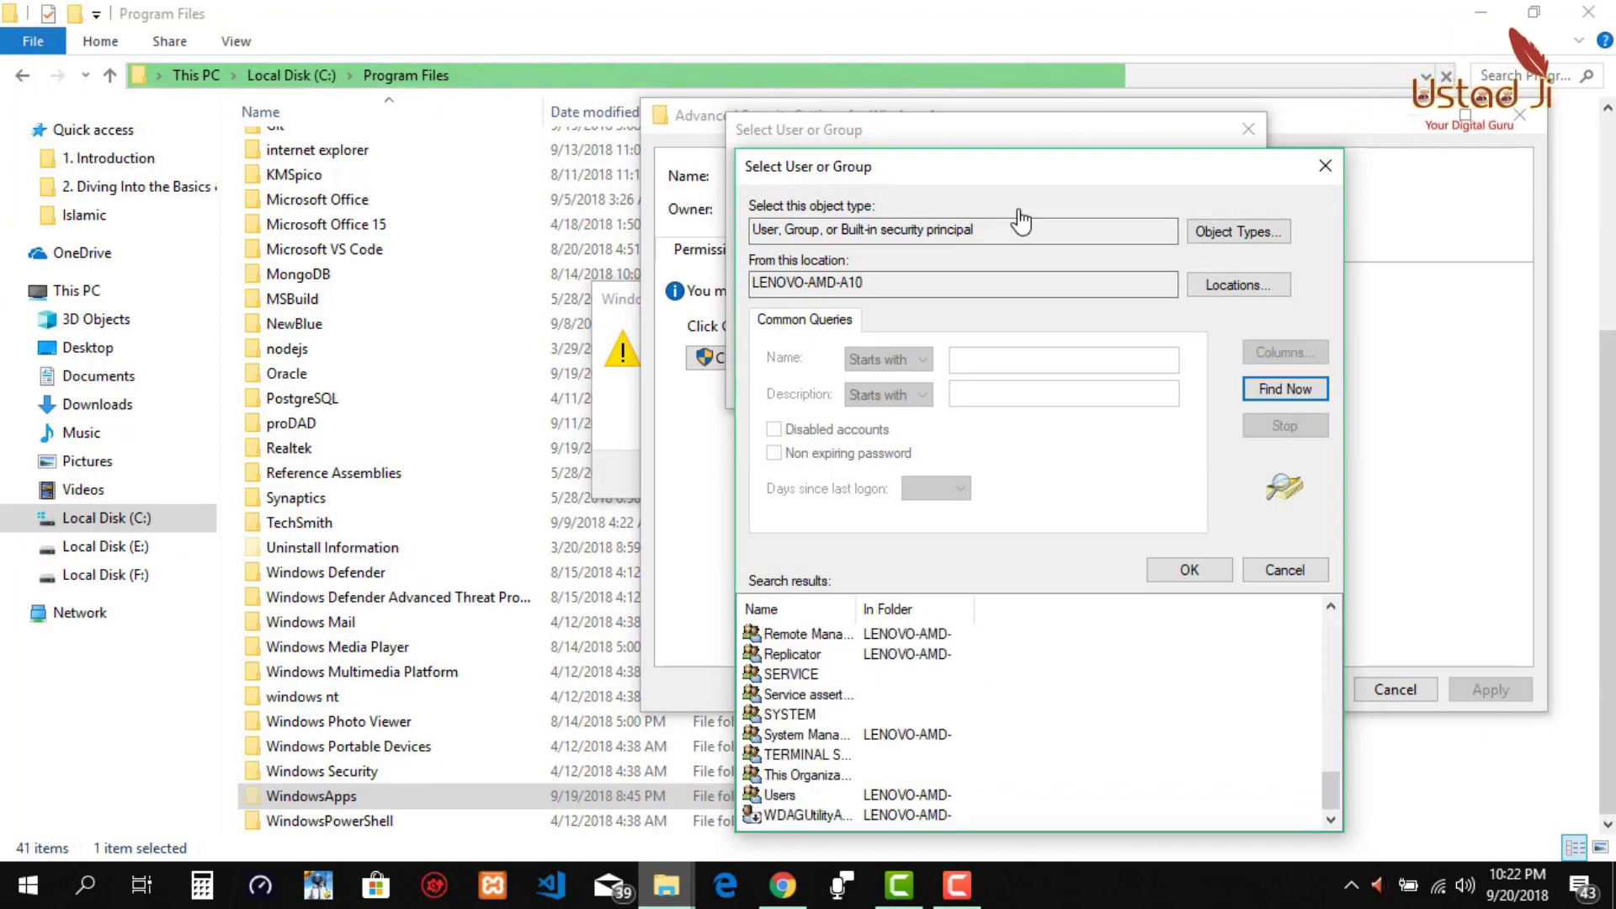
pyautogui.scroll(8, 883, 695)
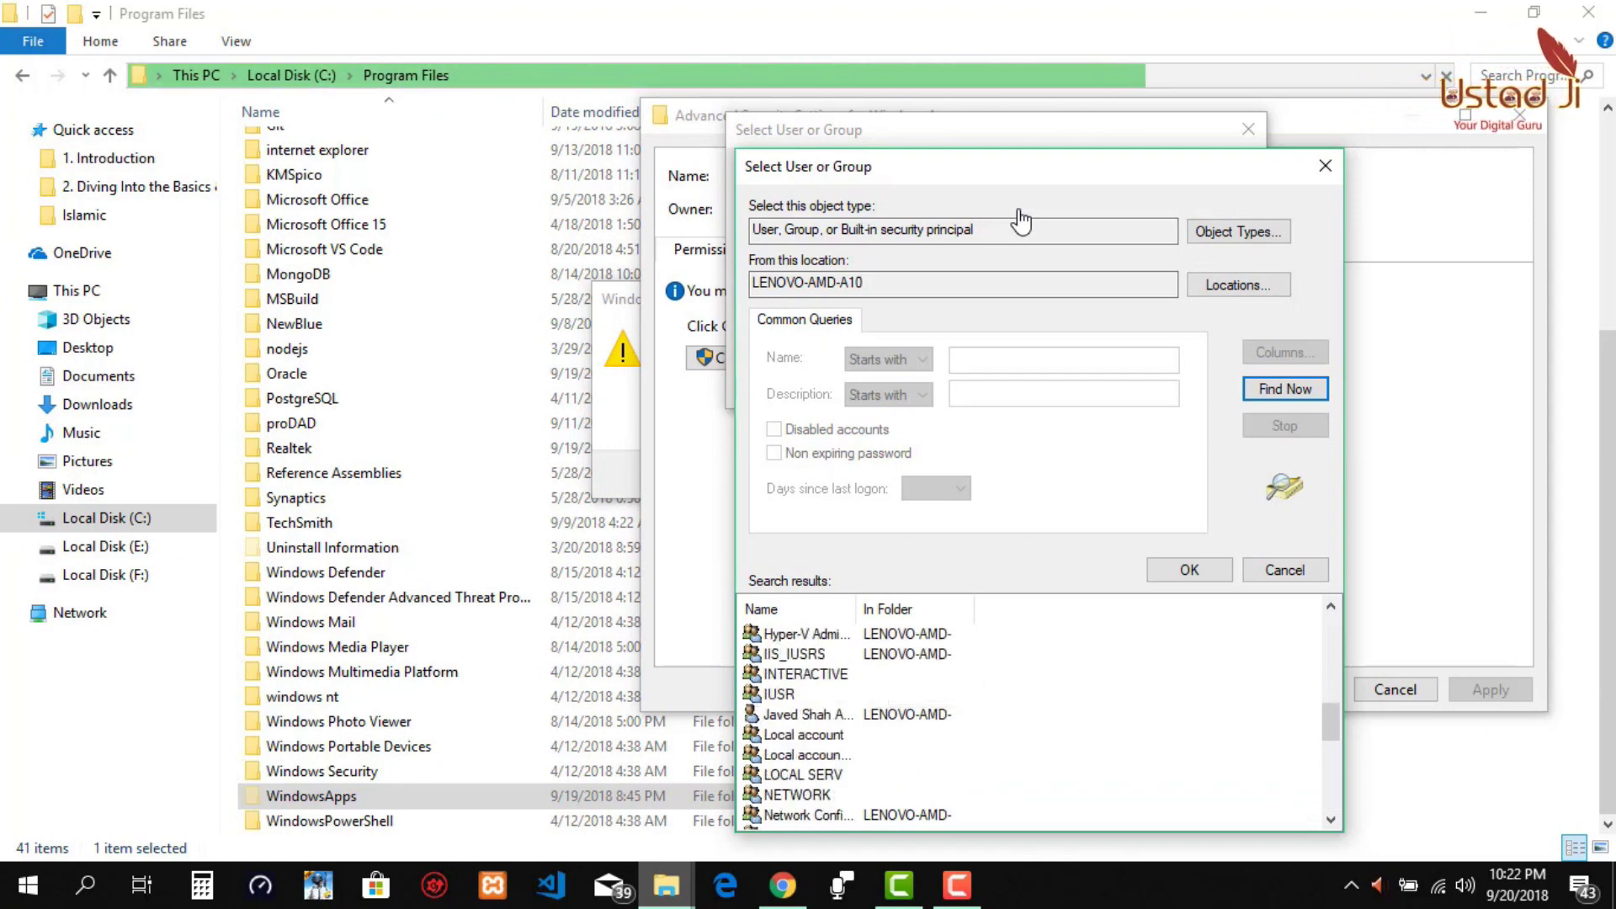
pyautogui.scroll(1, 884, 695)
pyautogui.scroll(-1, 883, 694)
pyautogui.click(884, 775)
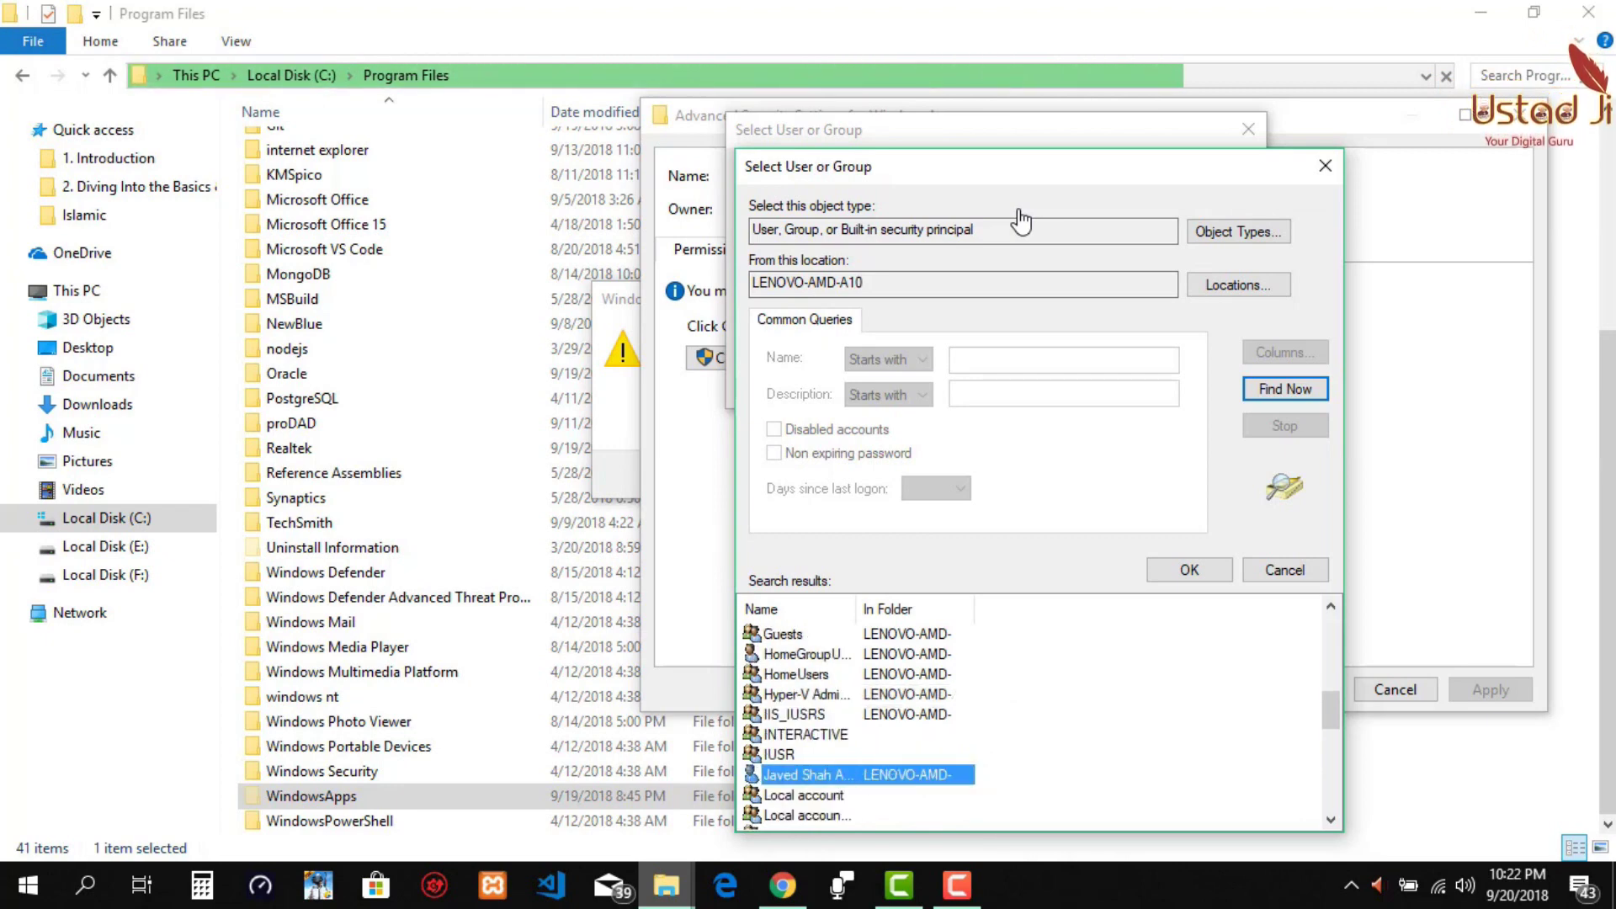
pyautogui.press('Return')
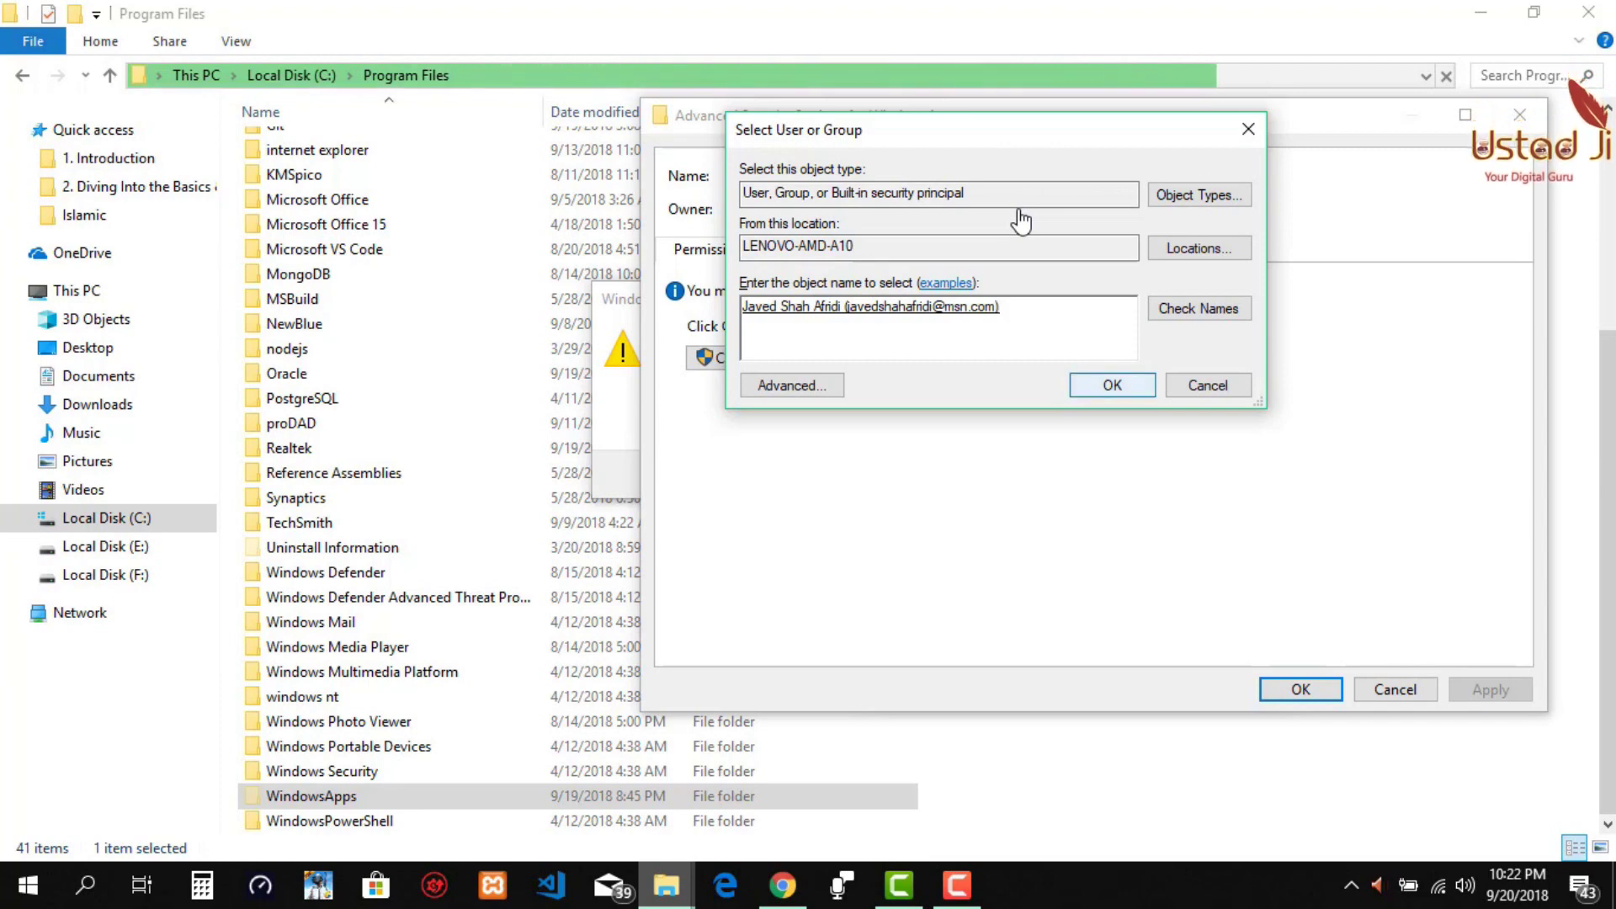
pyautogui.press('Return')
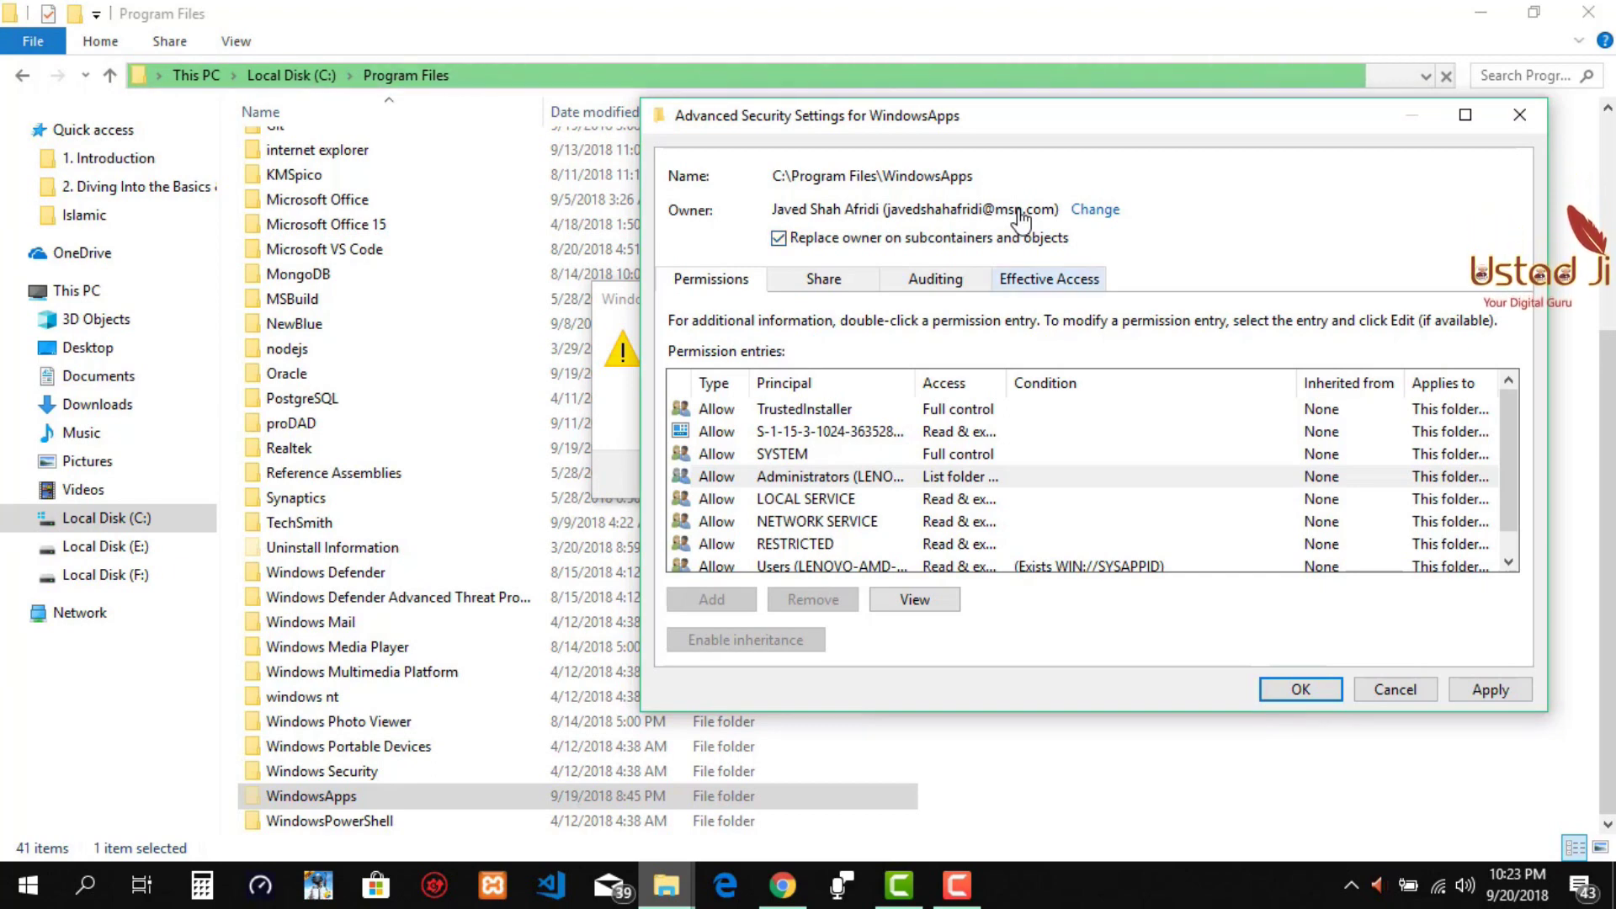
# - Start selecting a user for the Effective Access check and list all available users and groups
pyautogui.click(1048, 278)
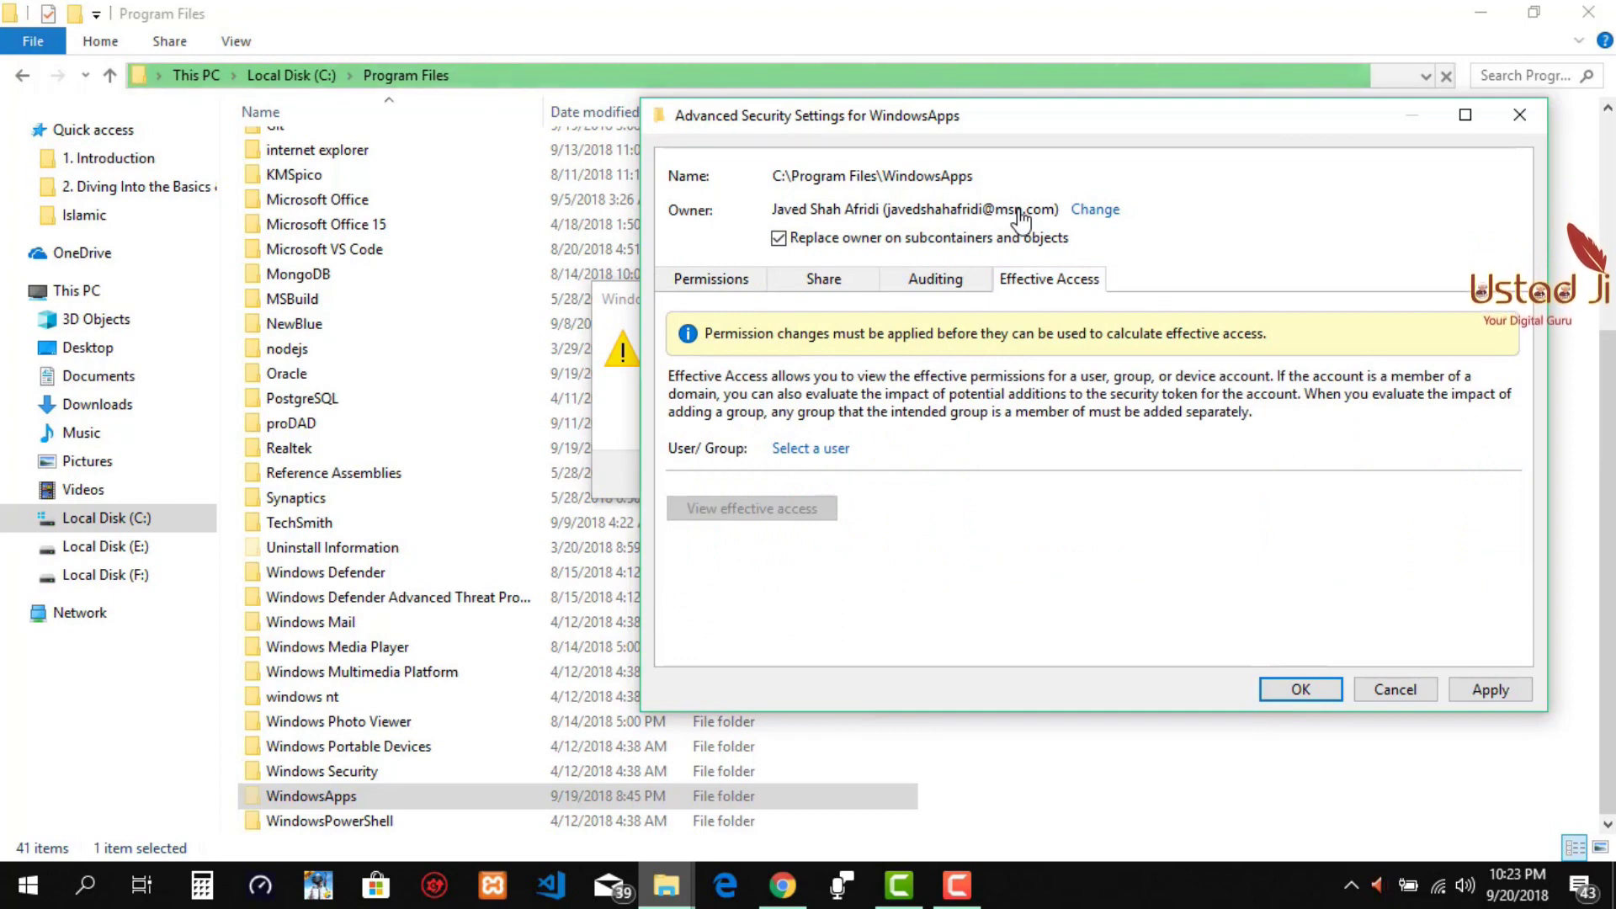
pyautogui.press('Tab')
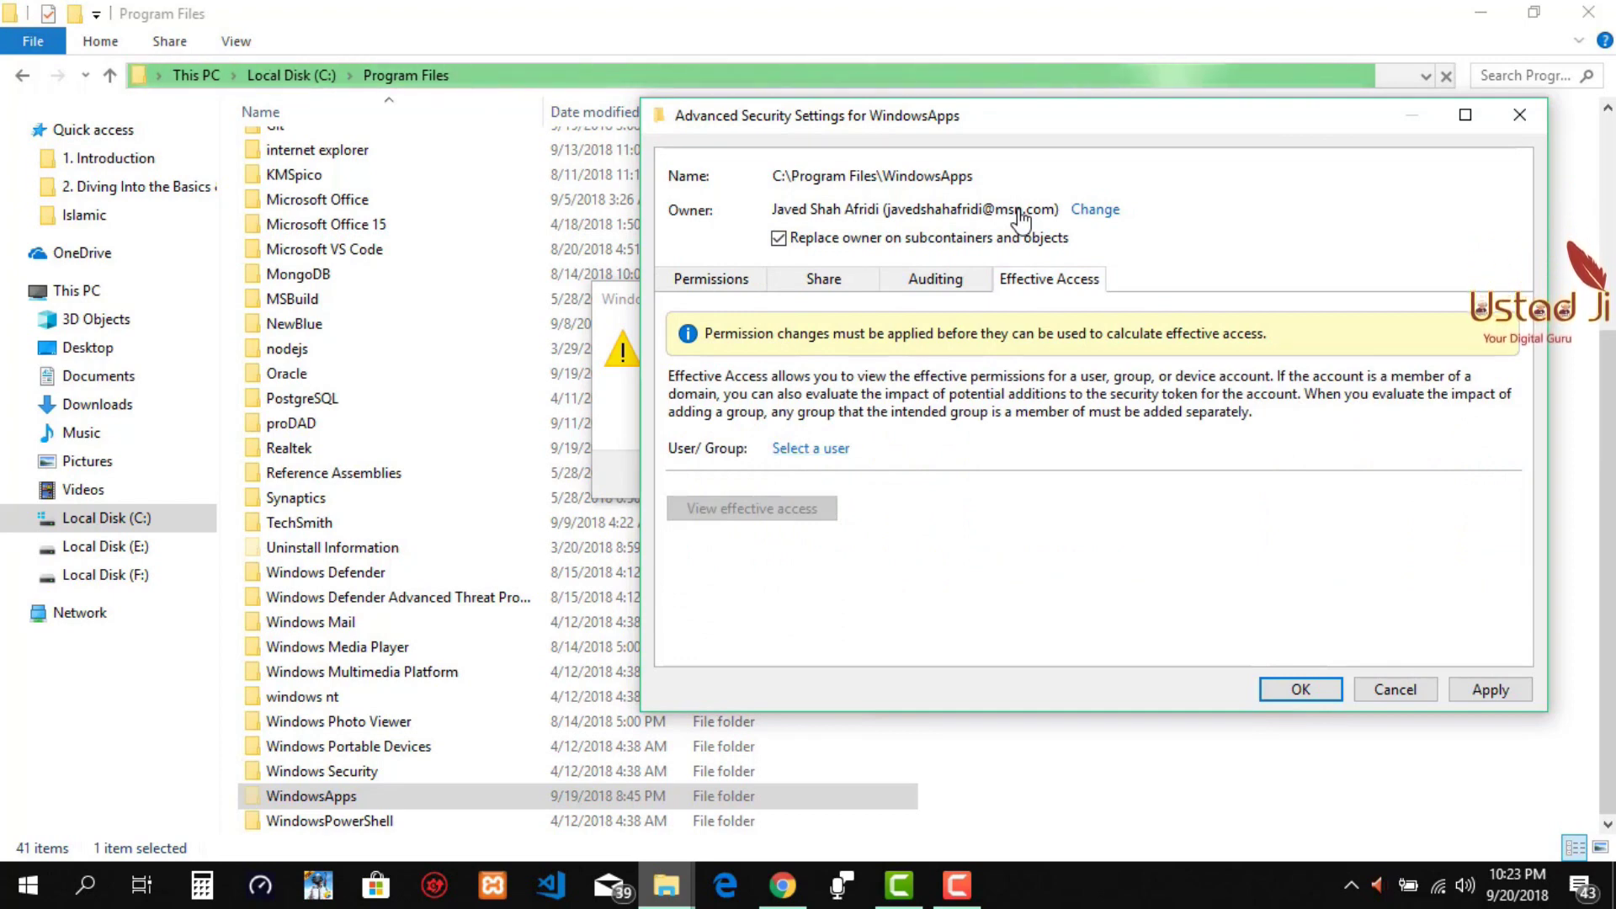
pyautogui.press('Return')
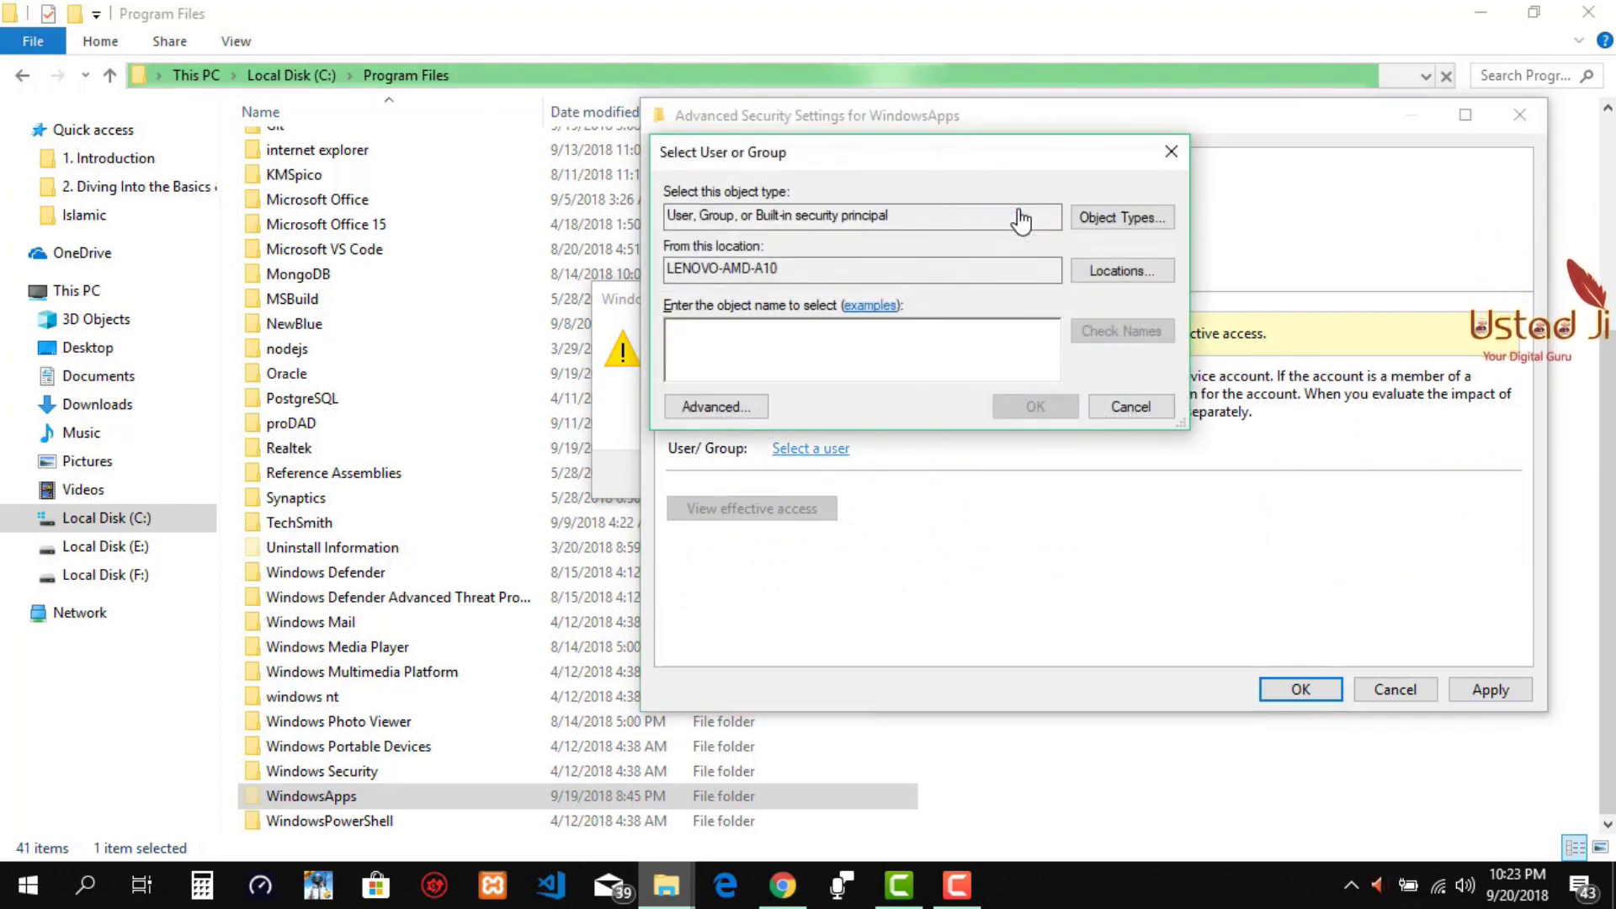
pyautogui.press('Tab')
pyautogui.press('Return')
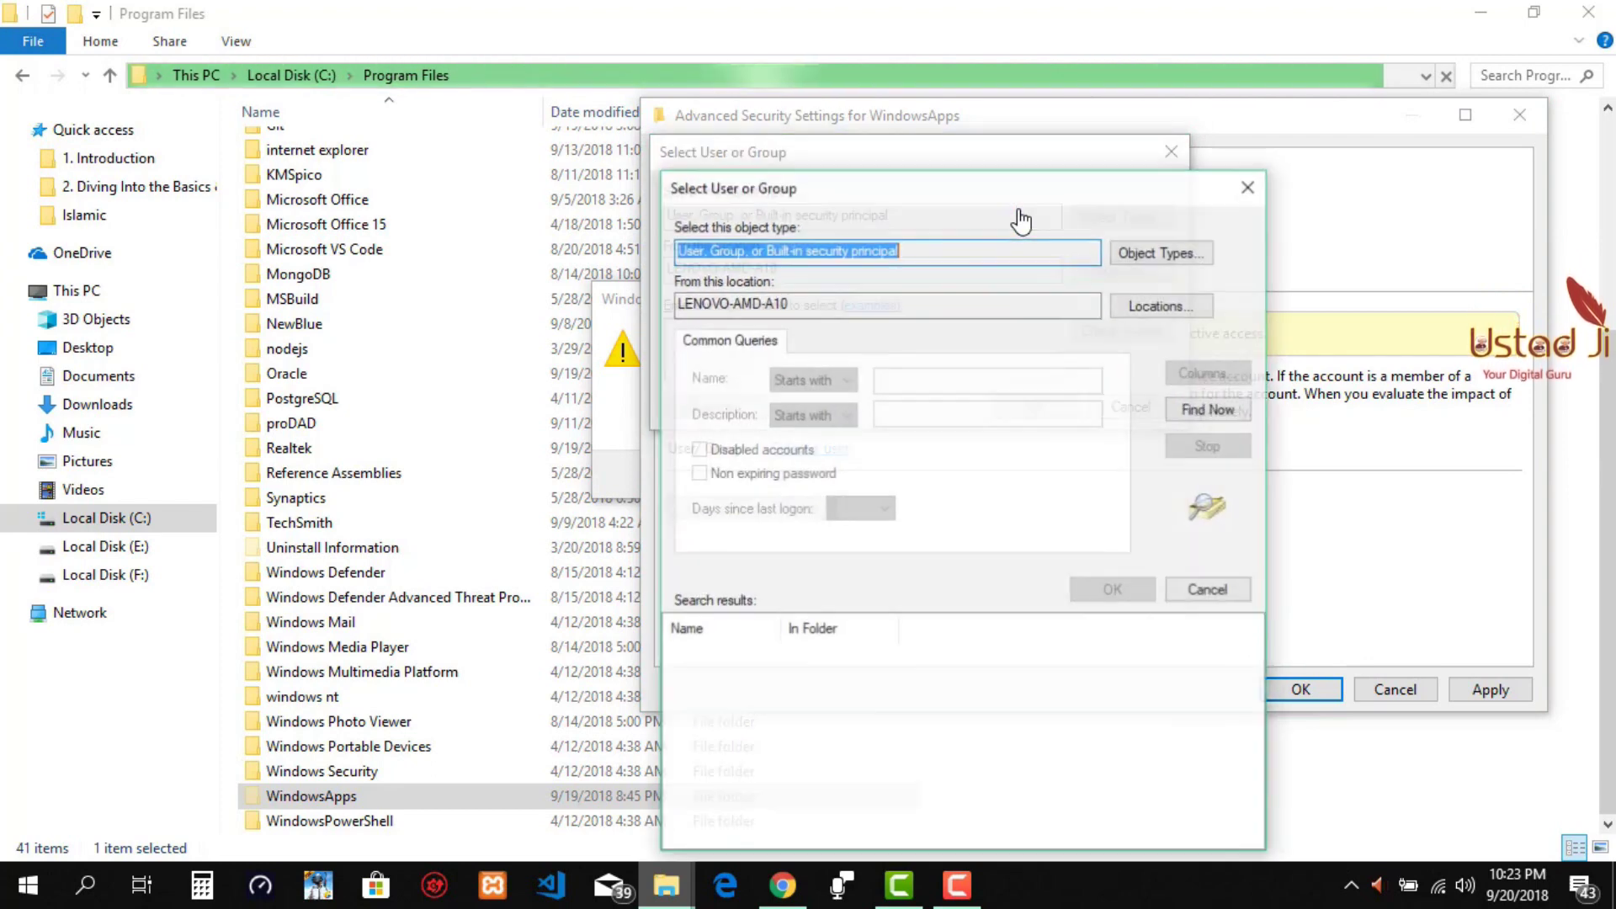
pyautogui.hotkey('alt', 'n')
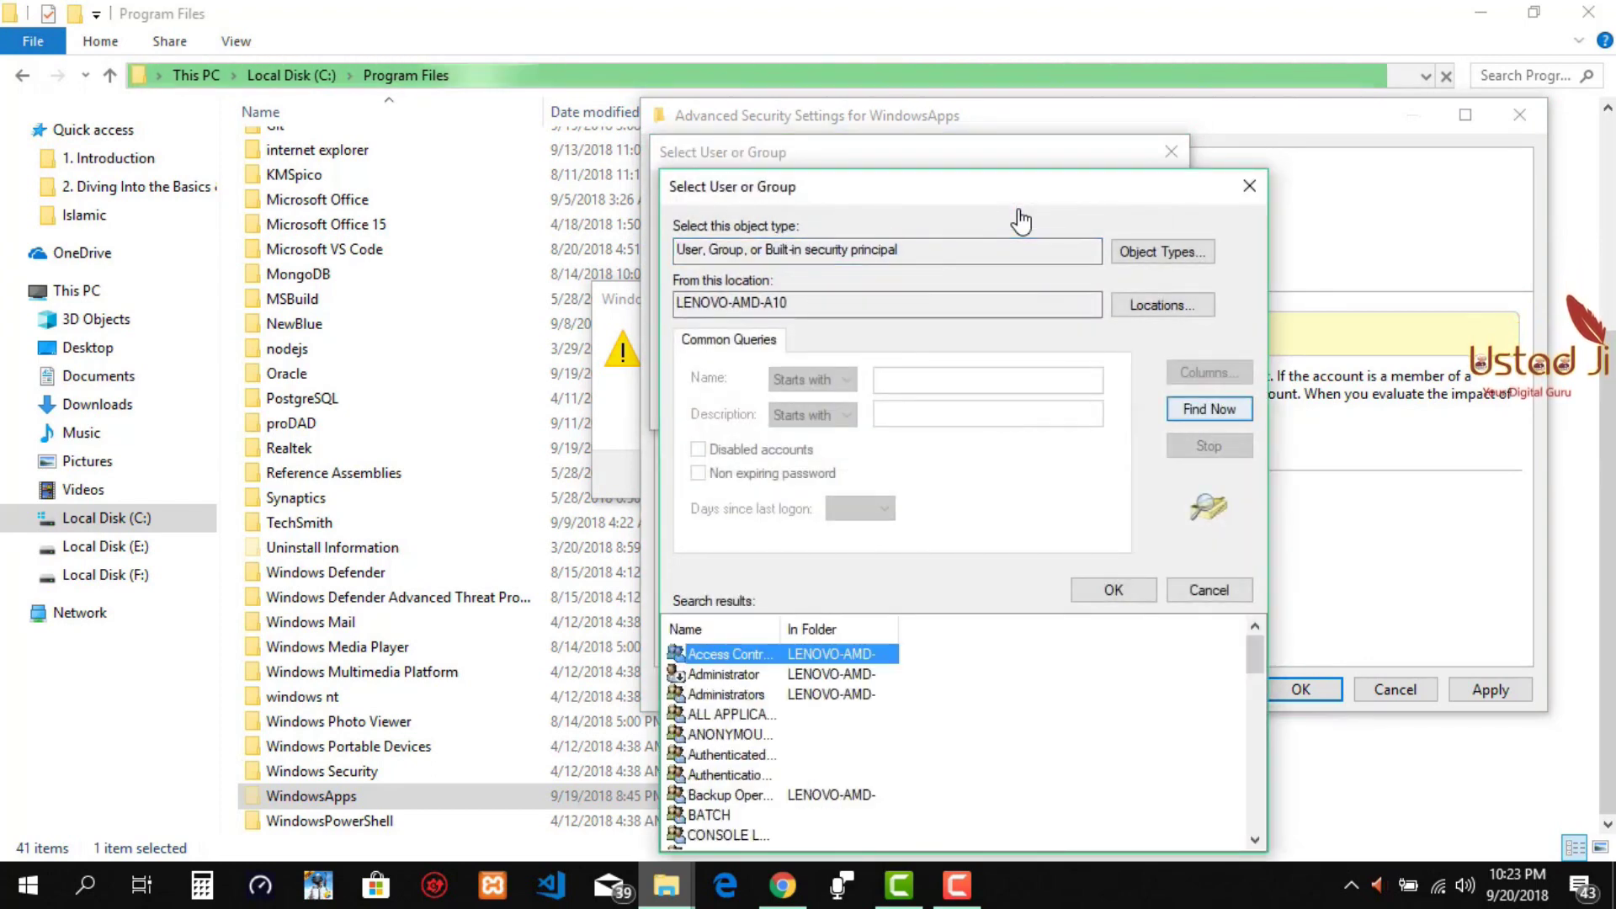
# - Choose the personal user account from the search results as the user for the Effective Access check
pyautogui.press('Down')
pyautogui.press('Down')
pyautogui.press('Down')
pyautogui.press('Down')
pyautogui.press('Down')
pyautogui.press('Down')
pyautogui.press('Down')
pyautogui.press('Down')
pyautogui.press('Down')
pyautogui.press('Down')
pyautogui.press('Down')
pyautogui.press('Down')
pyautogui.press('Down')
pyautogui.press('Down')
pyautogui.press('Down')
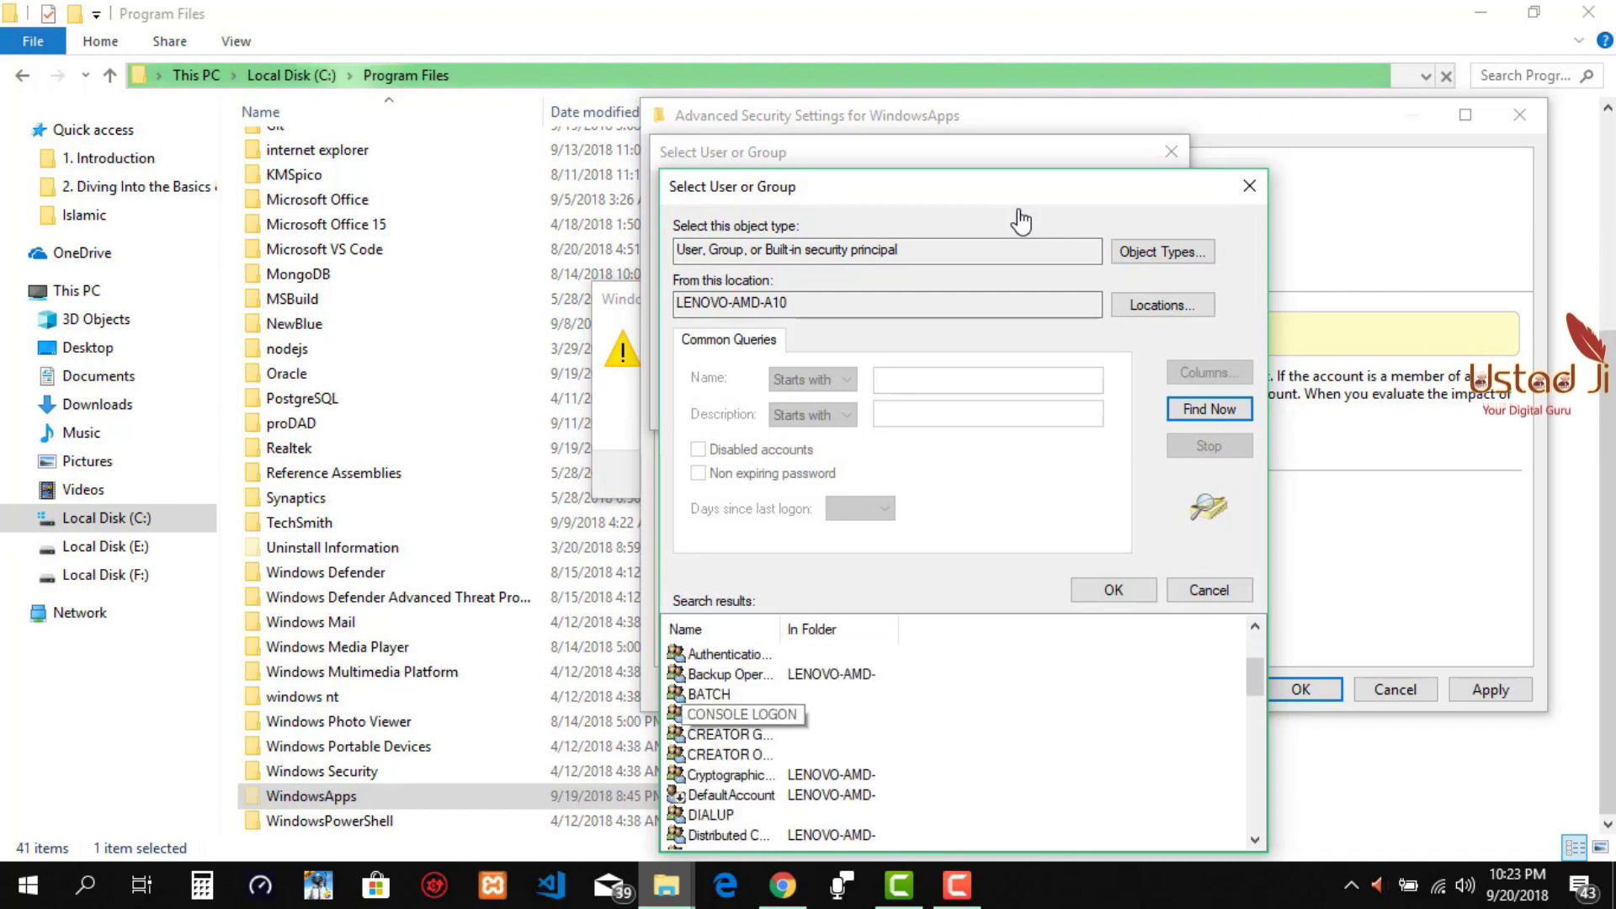
pyautogui.press('Down')
pyautogui.press('Down')
pyautogui.press('Down')
pyautogui.press('Down')
pyautogui.press('Down')
pyautogui.press('Down')
pyautogui.press('Down')
pyautogui.press('Down')
pyautogui.press('Down')
pyautogui.press('Down')
pyautogui.press('Down')
pyautogui.press('Down')
pyautogui.press('Down')
pyautogui.press('Down')
pyautogui.press('Down')
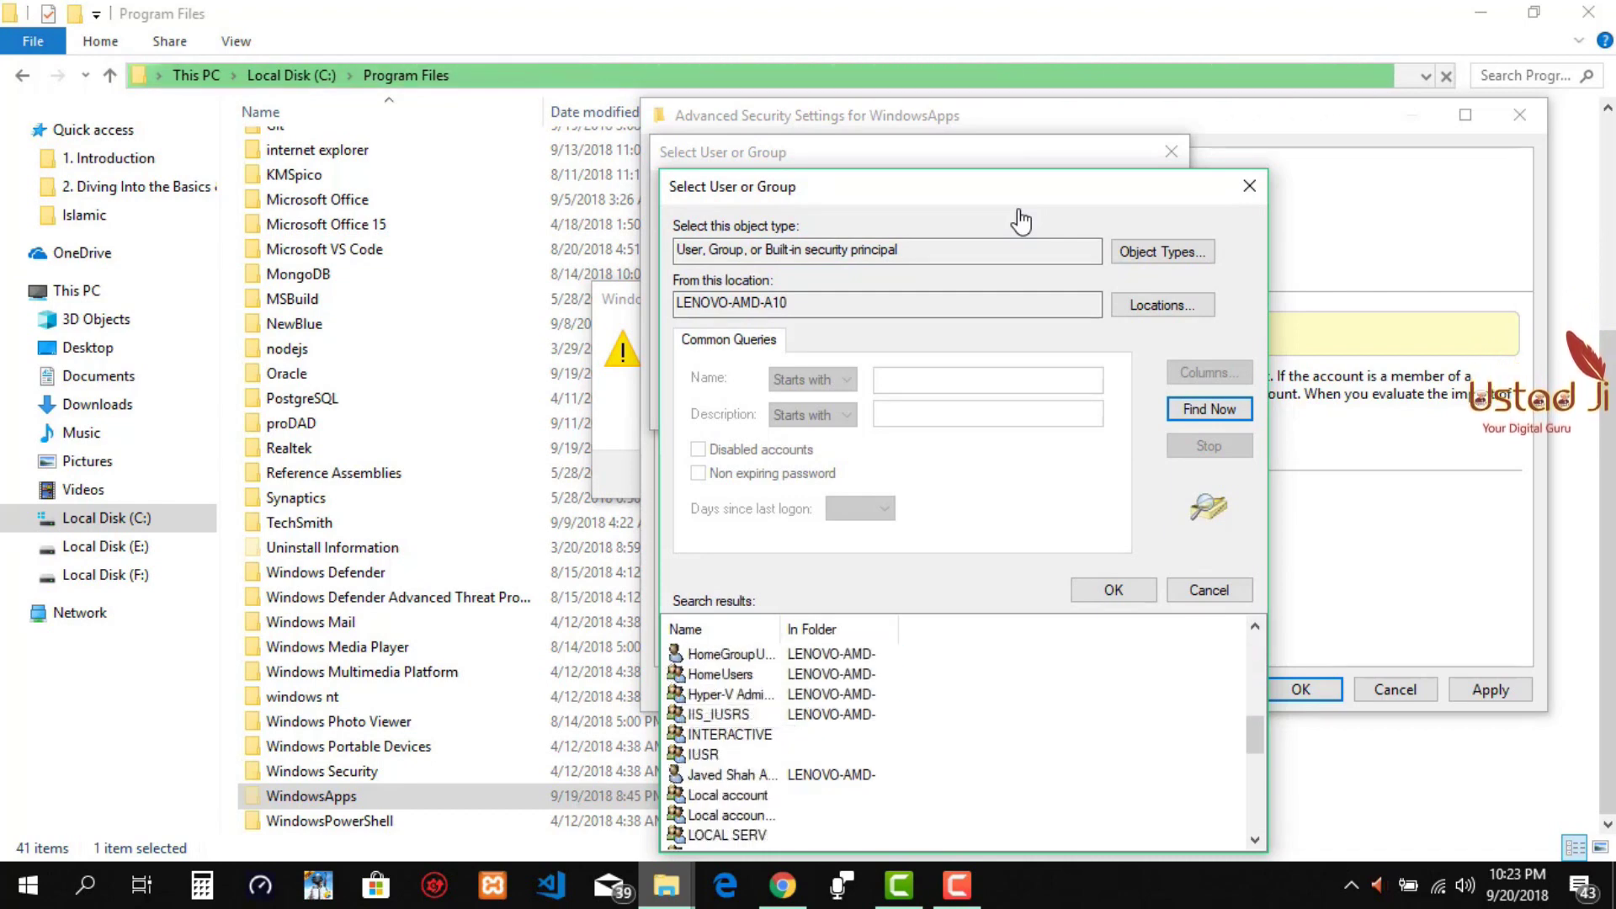
pyautogui.press('Down')
pyautogui.press('Down')
pyautogui.press('Down')
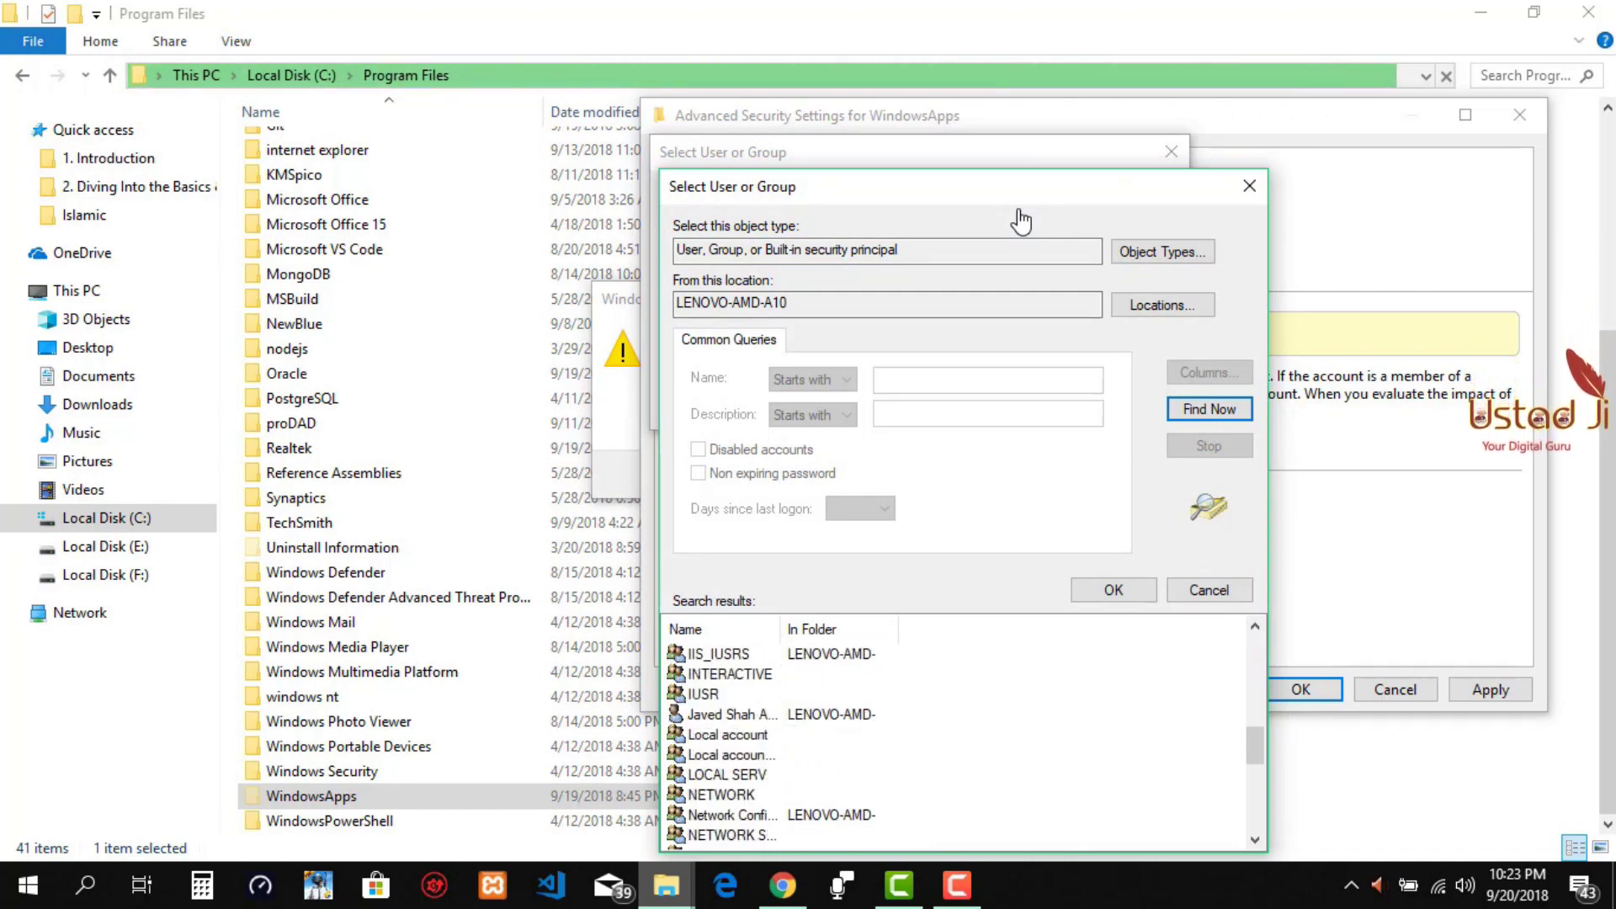
pyautogui.press('j')
pyautogui.press('Return')
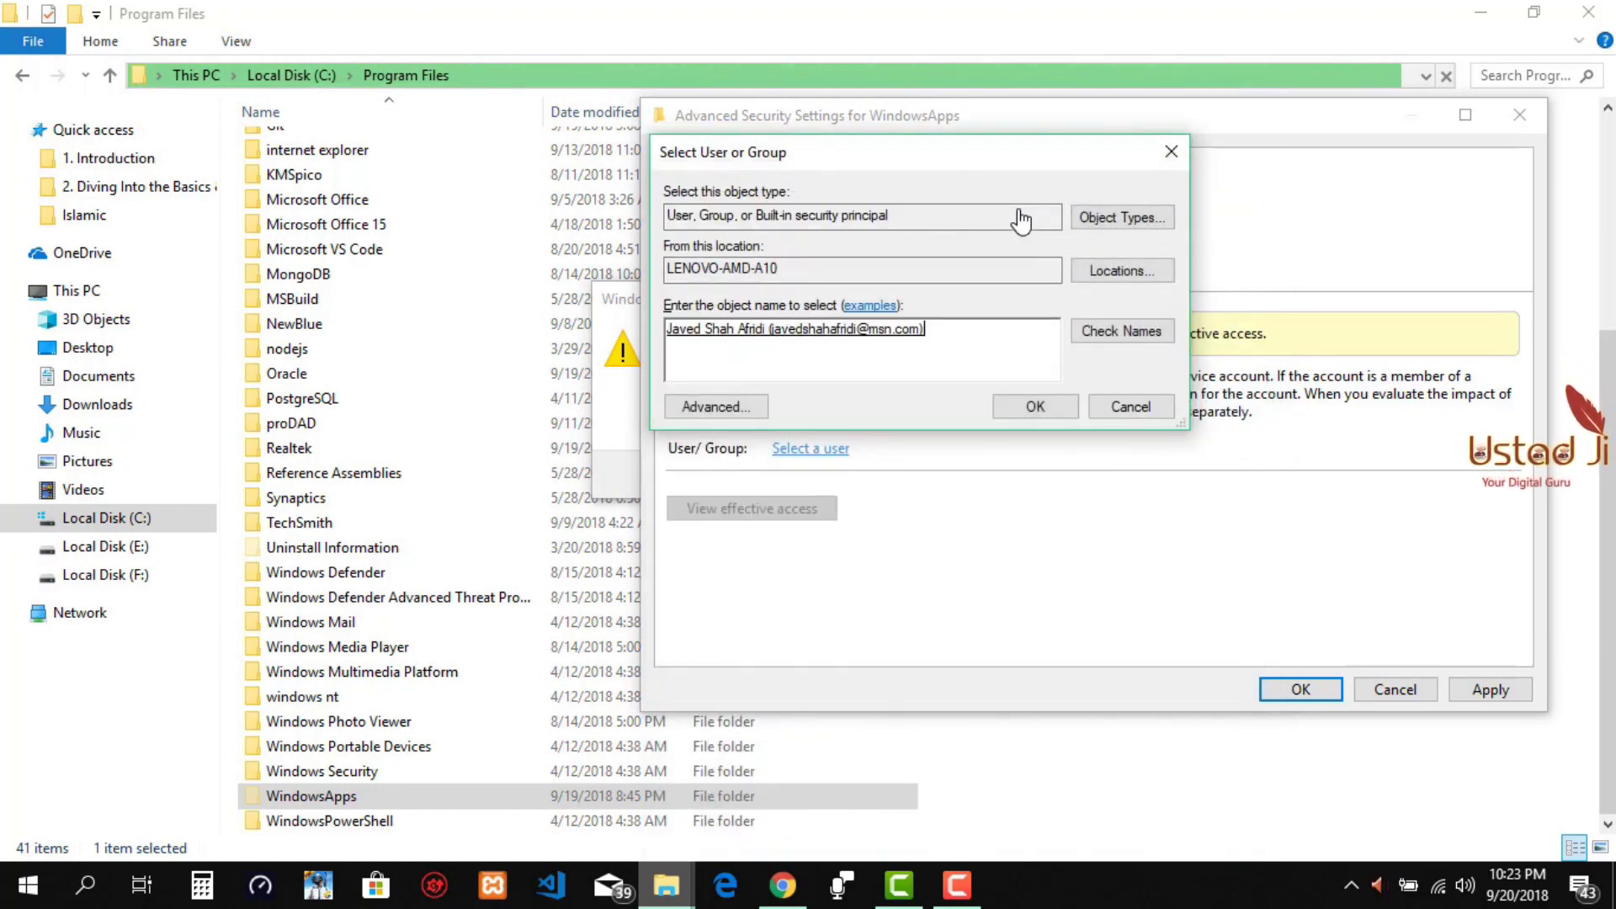
pyautogui.press('Return')
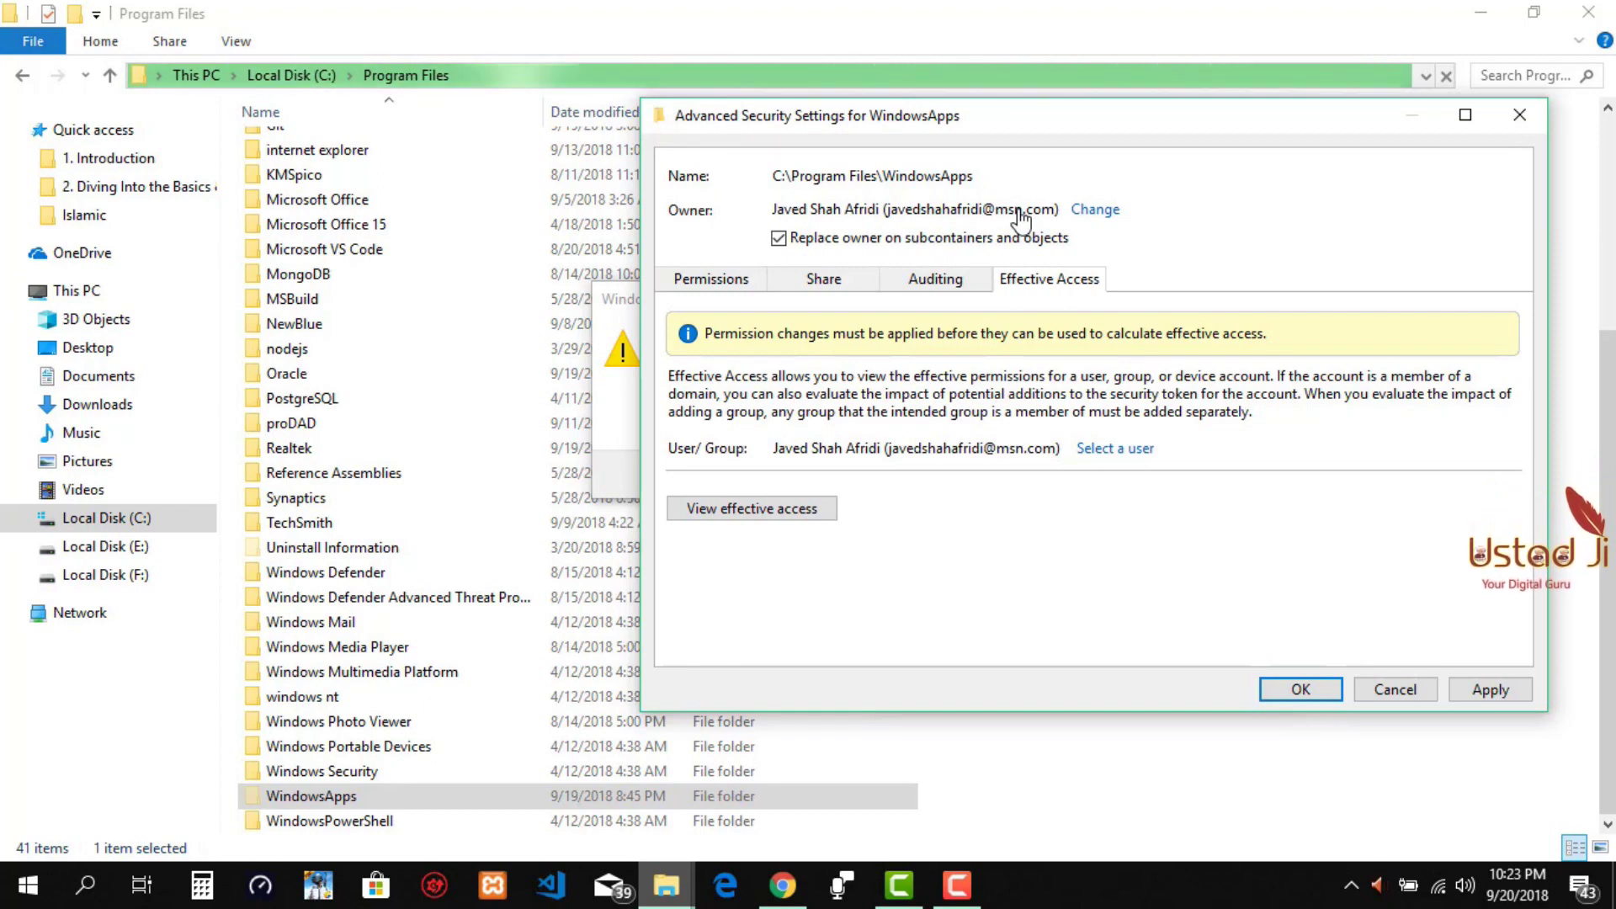
# - Apply the ownership change from the Permissions view and agree to replace the directory permissions with Full Control
pyautogui.hotkey('ctrl', 'Tab')
pyautogui.scroll(-1, 1021, 220)
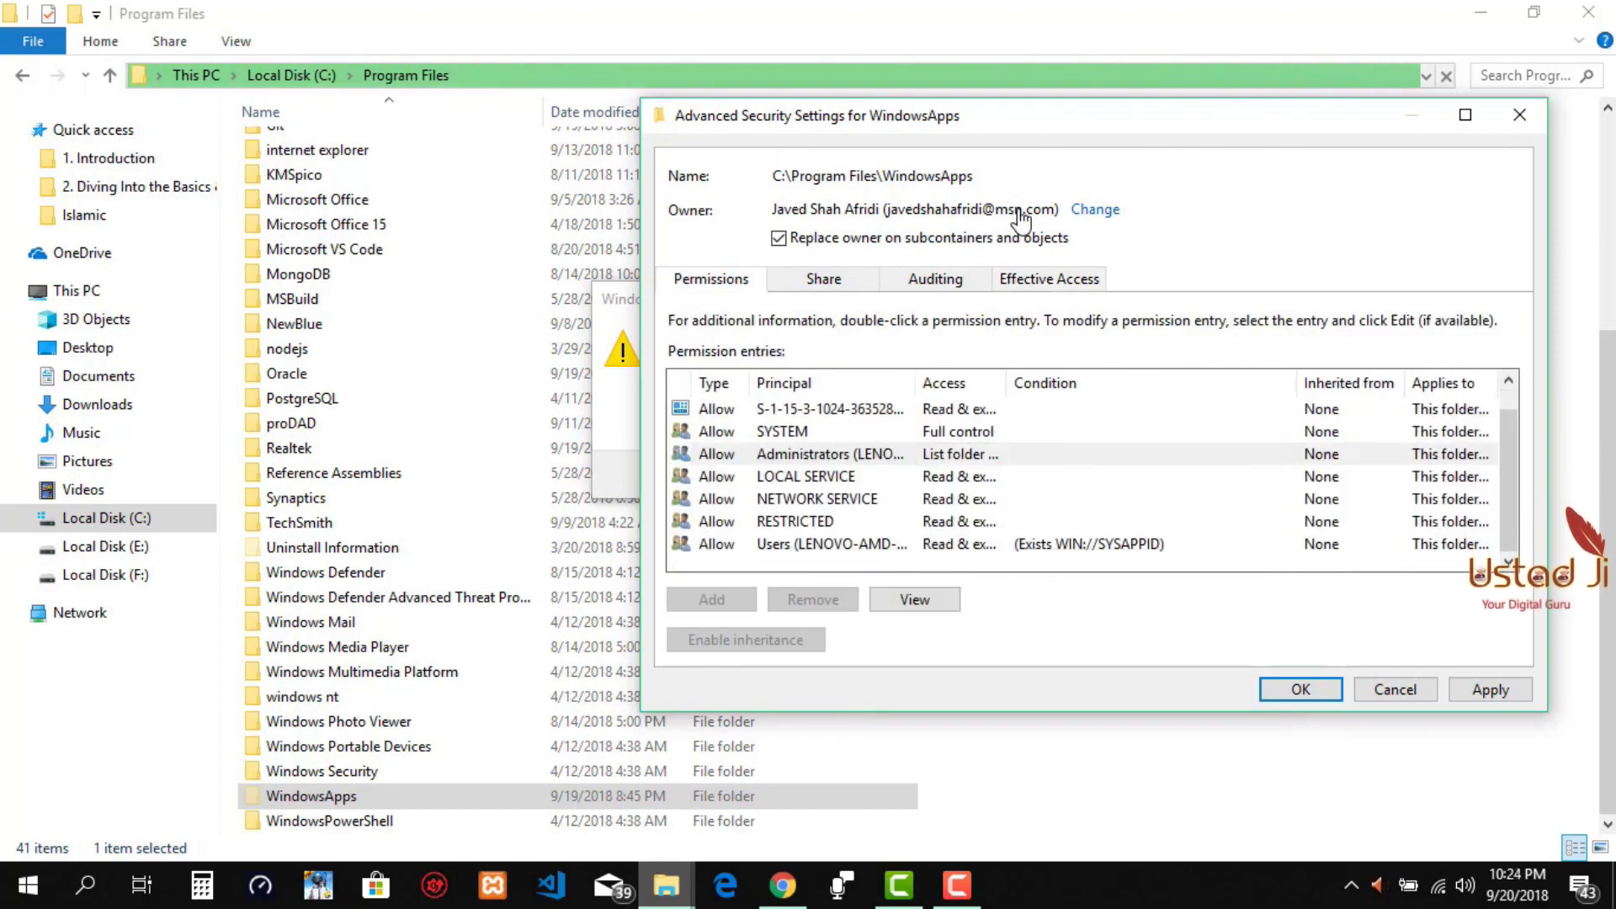
pyautogui.hotkey('alt', 'a')
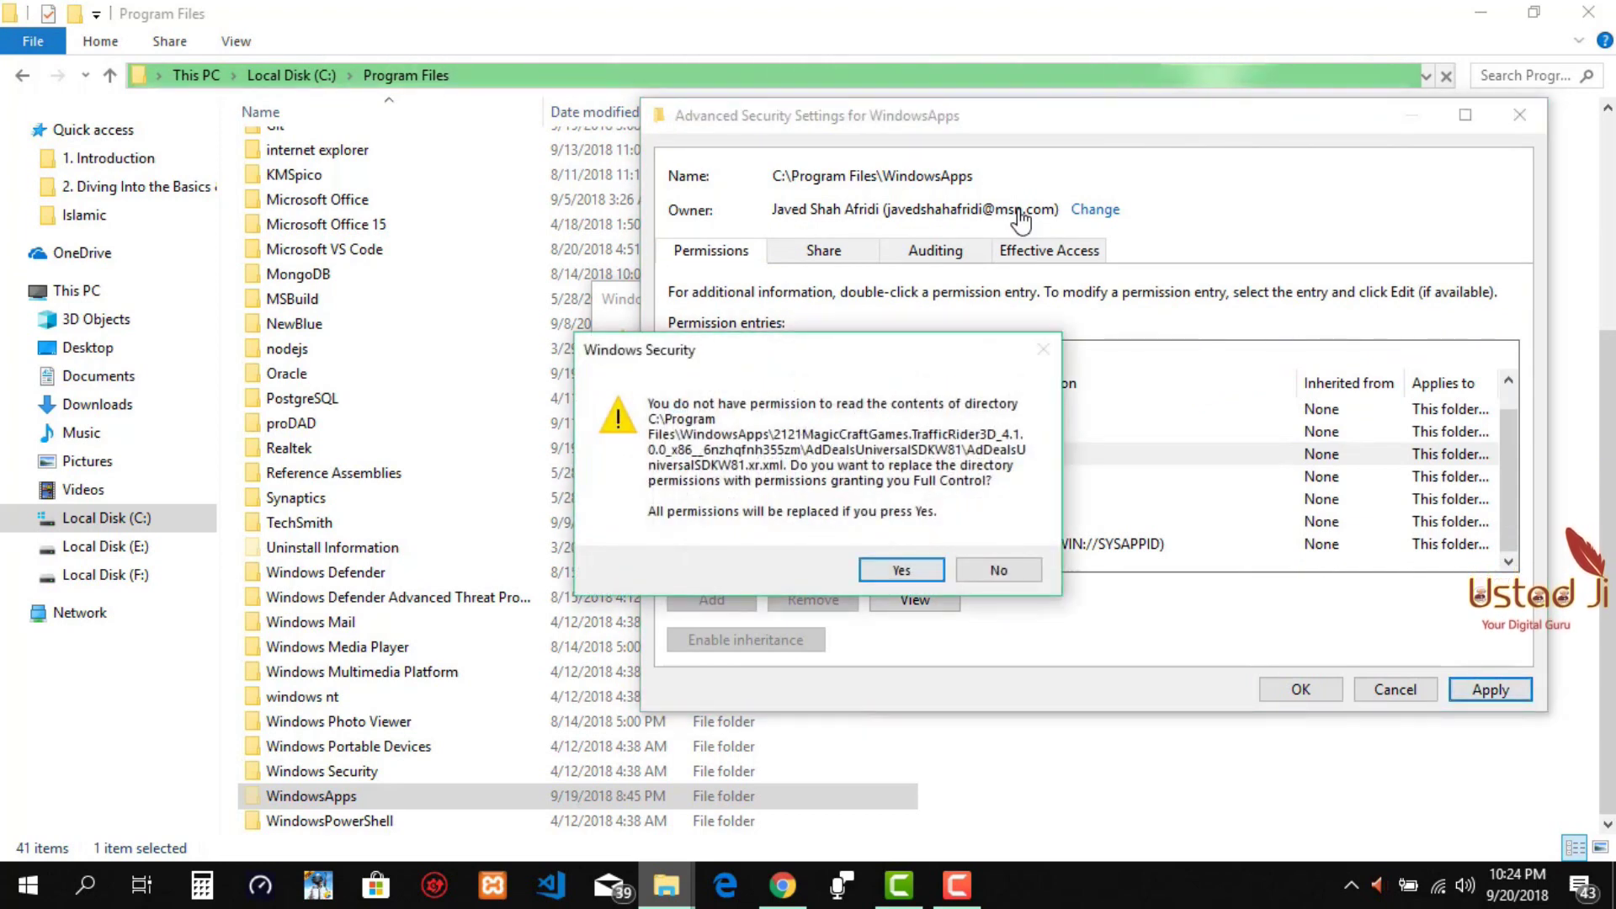
pyautogui.press('Return')
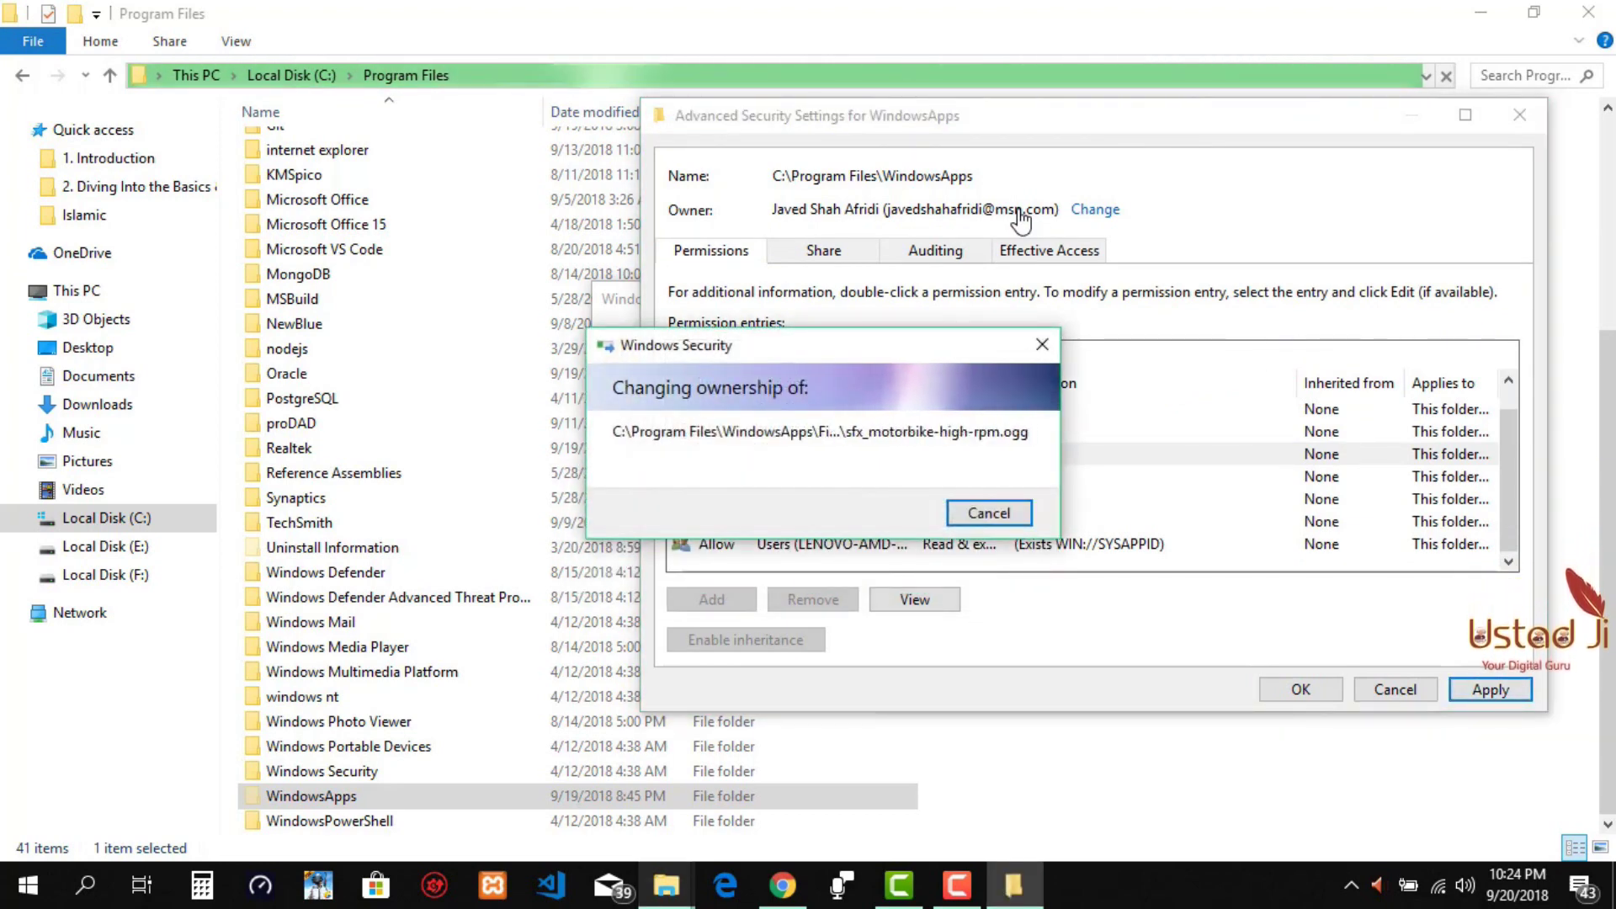
# - Minimize the Program Files window and close the advanced security settings, accepting the ownership change
pyautogui.click(1481, 13)
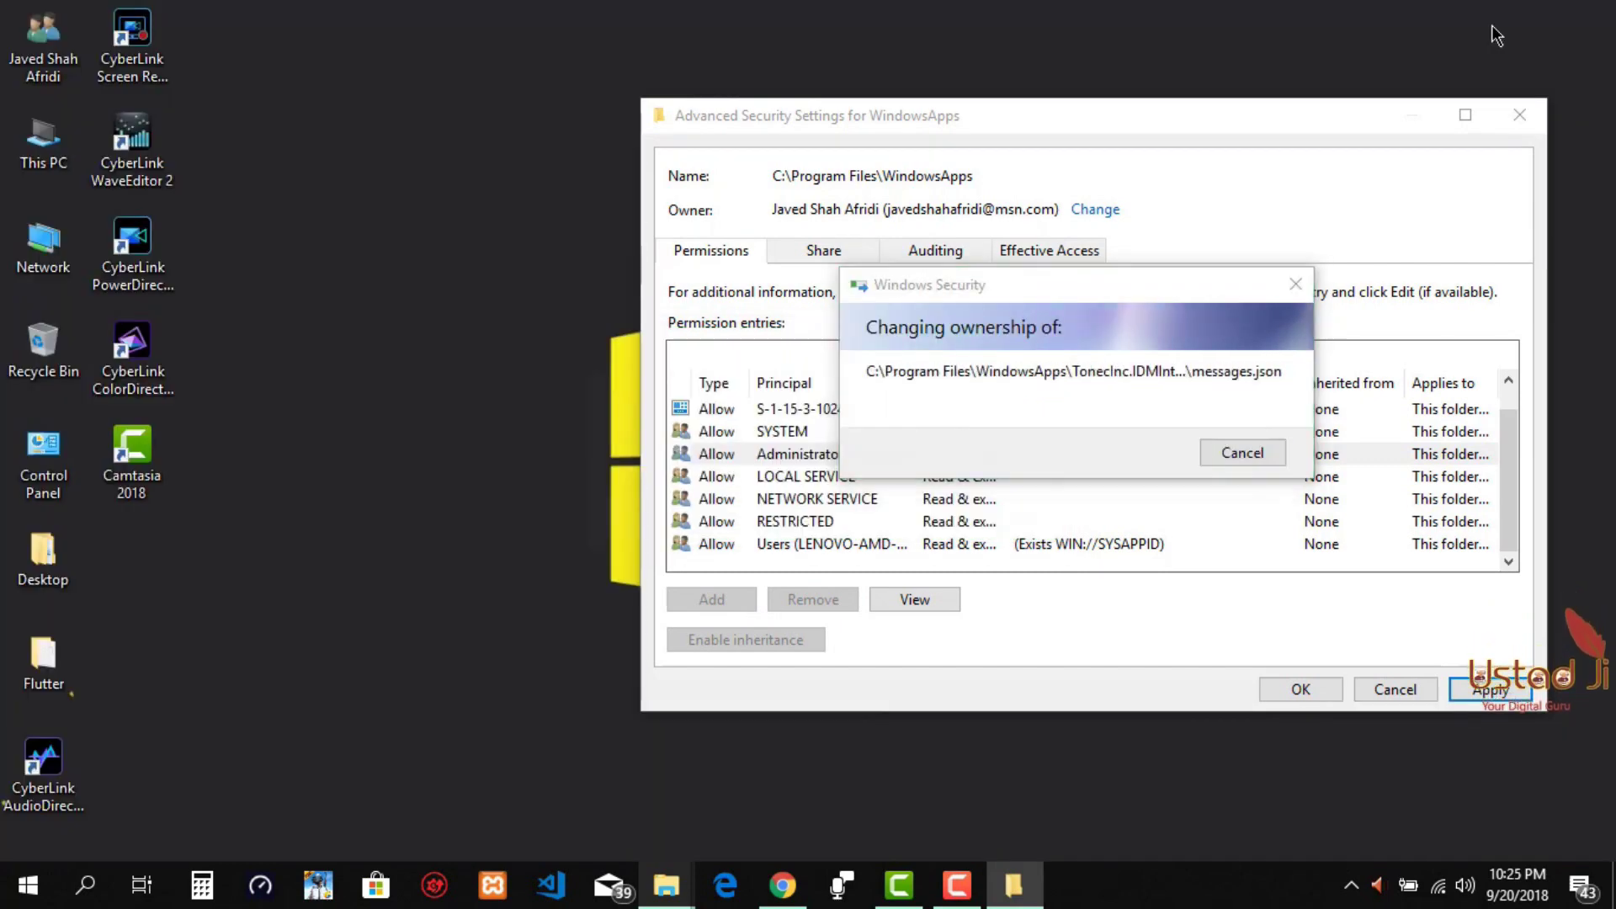
pyautogui.press('Return')
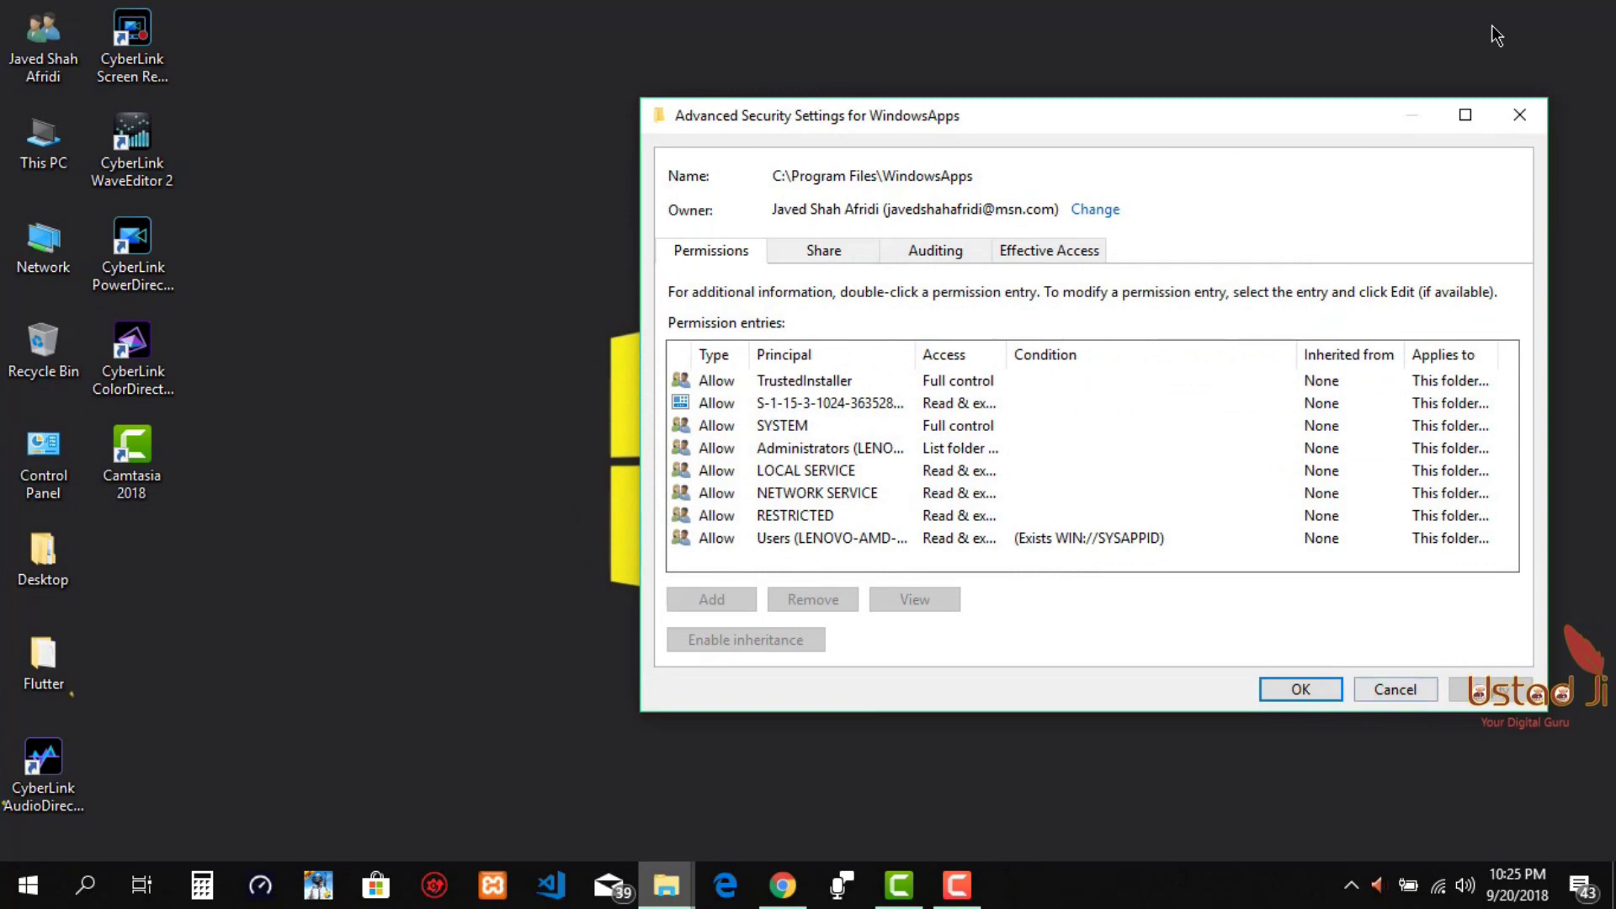
pyautogui.press('Return')
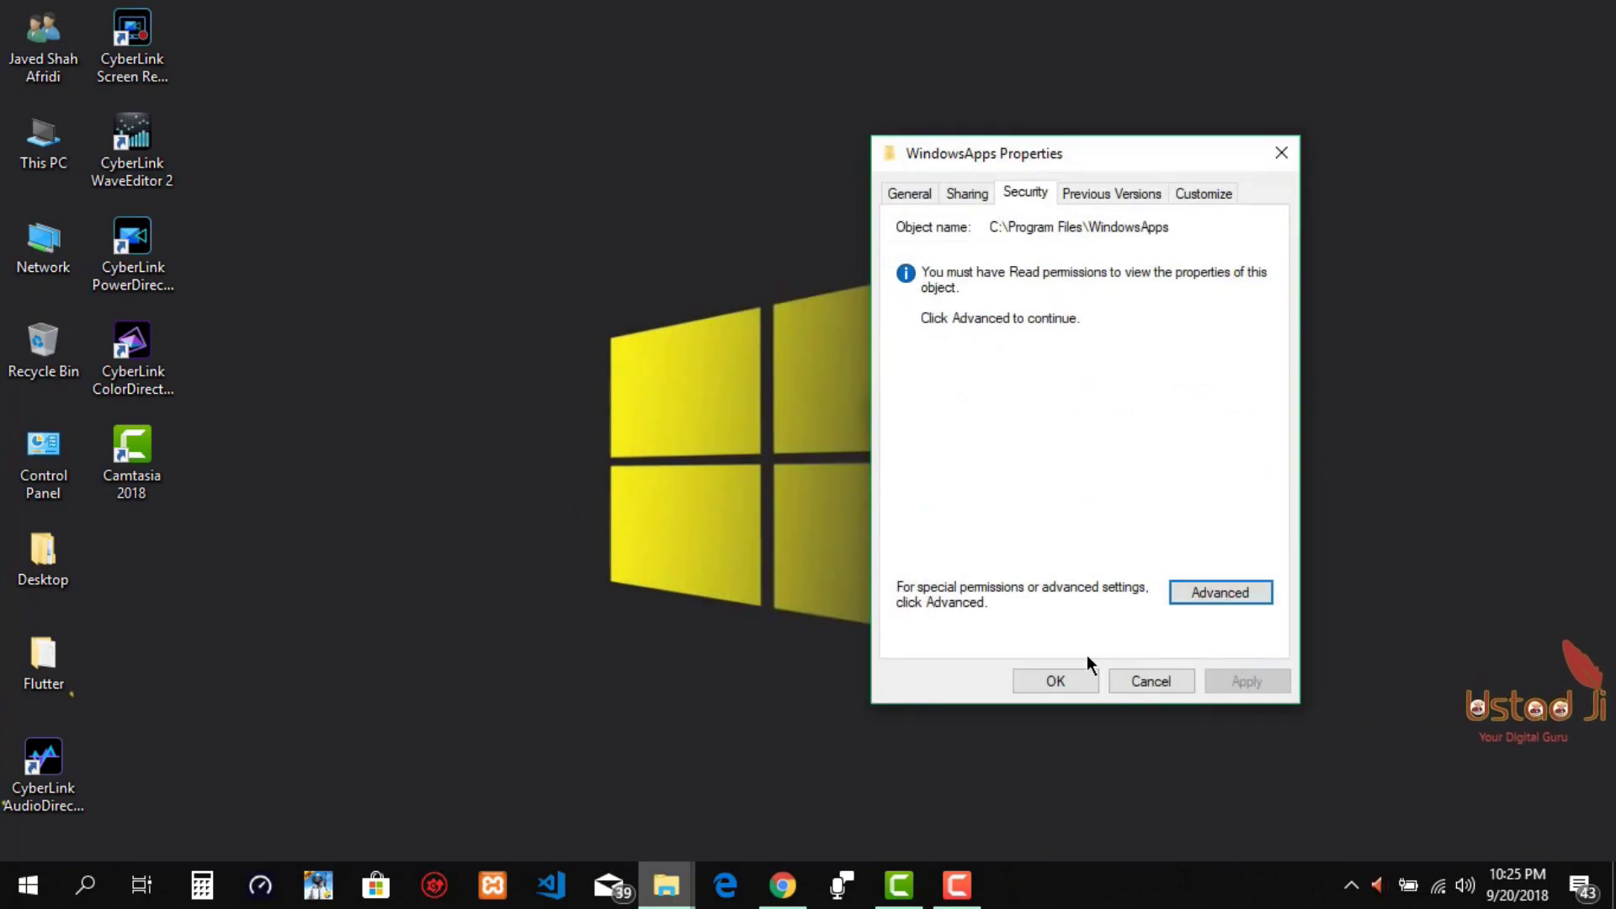
# - Confirm and close the WindowsApps properties, bring back the Program Files window and refresh its folder list
pyautogui.click(1085, 690)
pyautogui.click(684, 892)
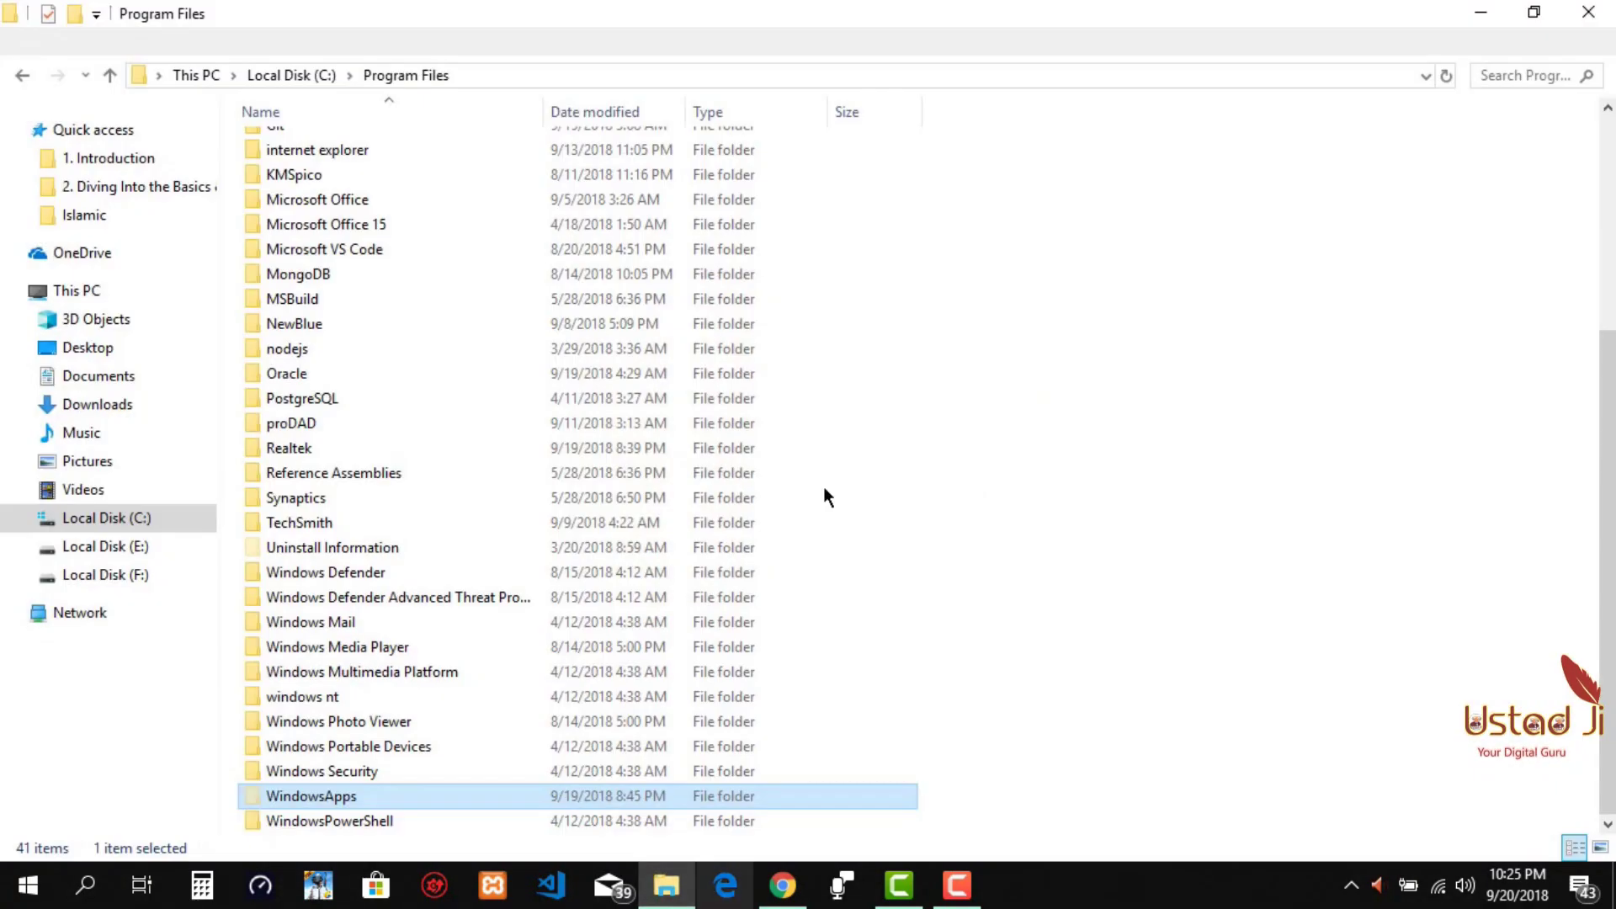
pyautogui.rightClick(1179, 408)
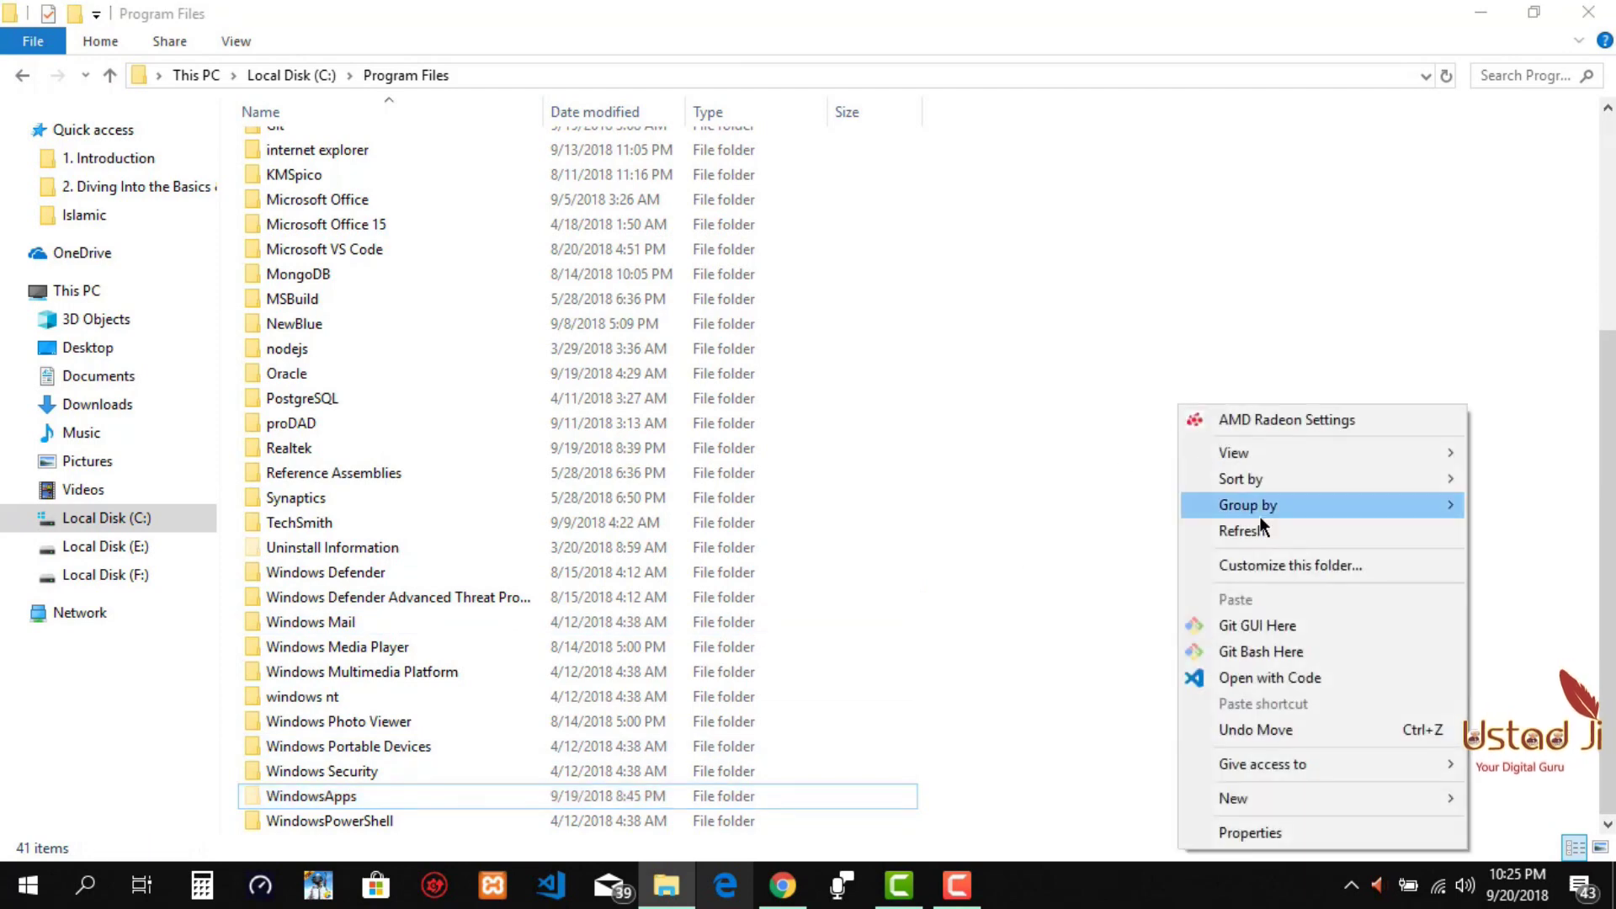
pyautogui.click(1260, 529)
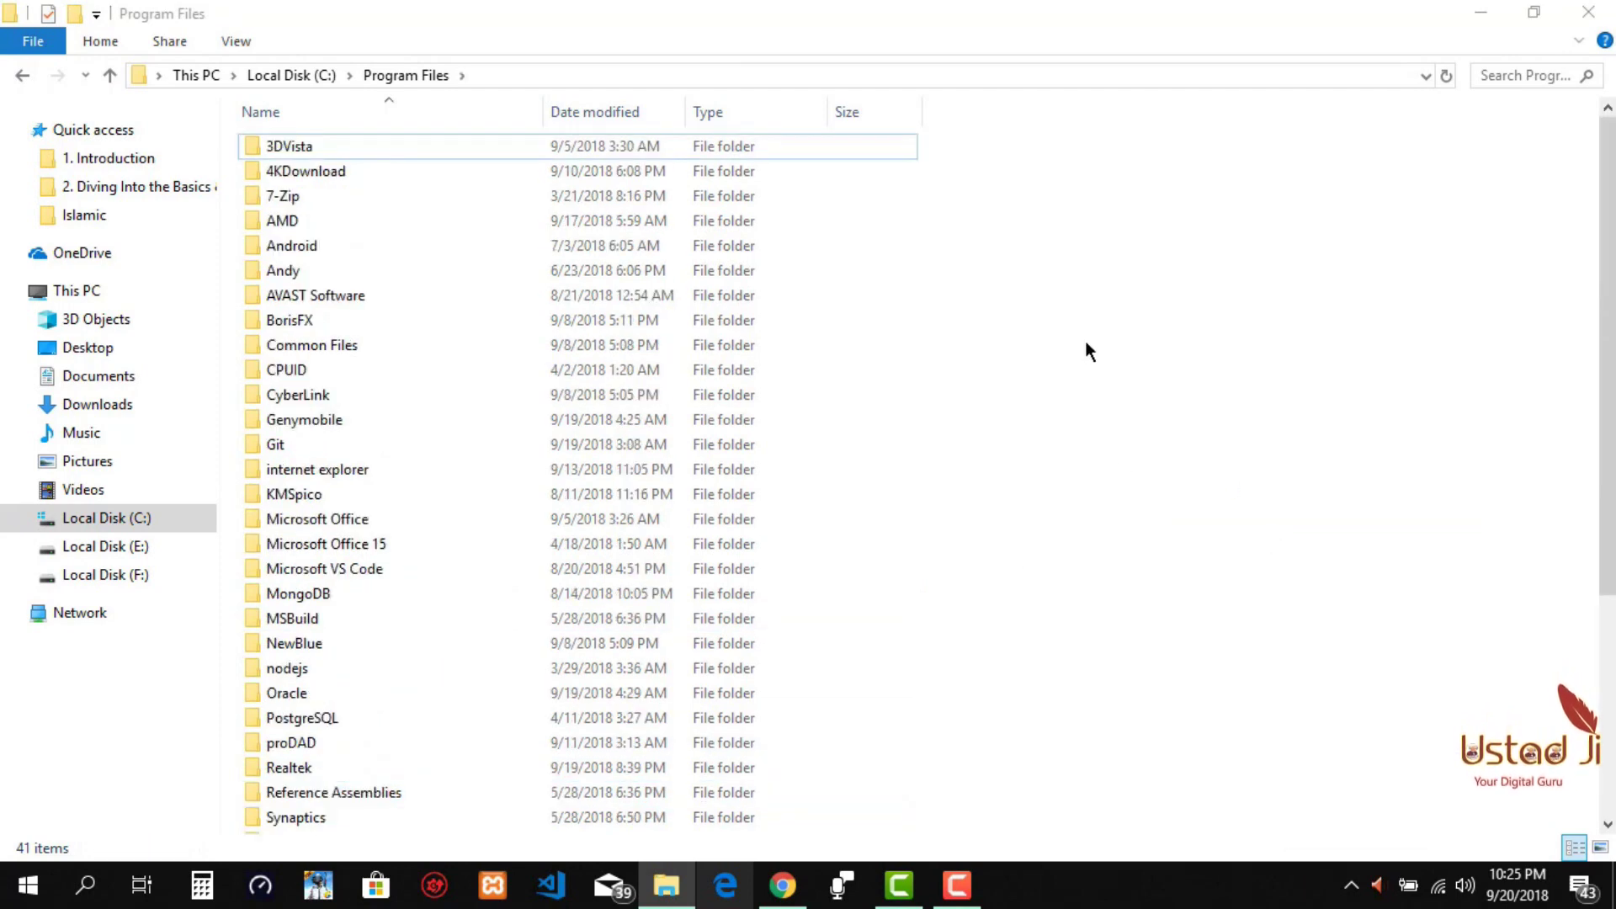
# - Open the WindowsApps folder in Program Files and agree to permanently get access to it
pyautogui.scroll(-4, 897, 512)
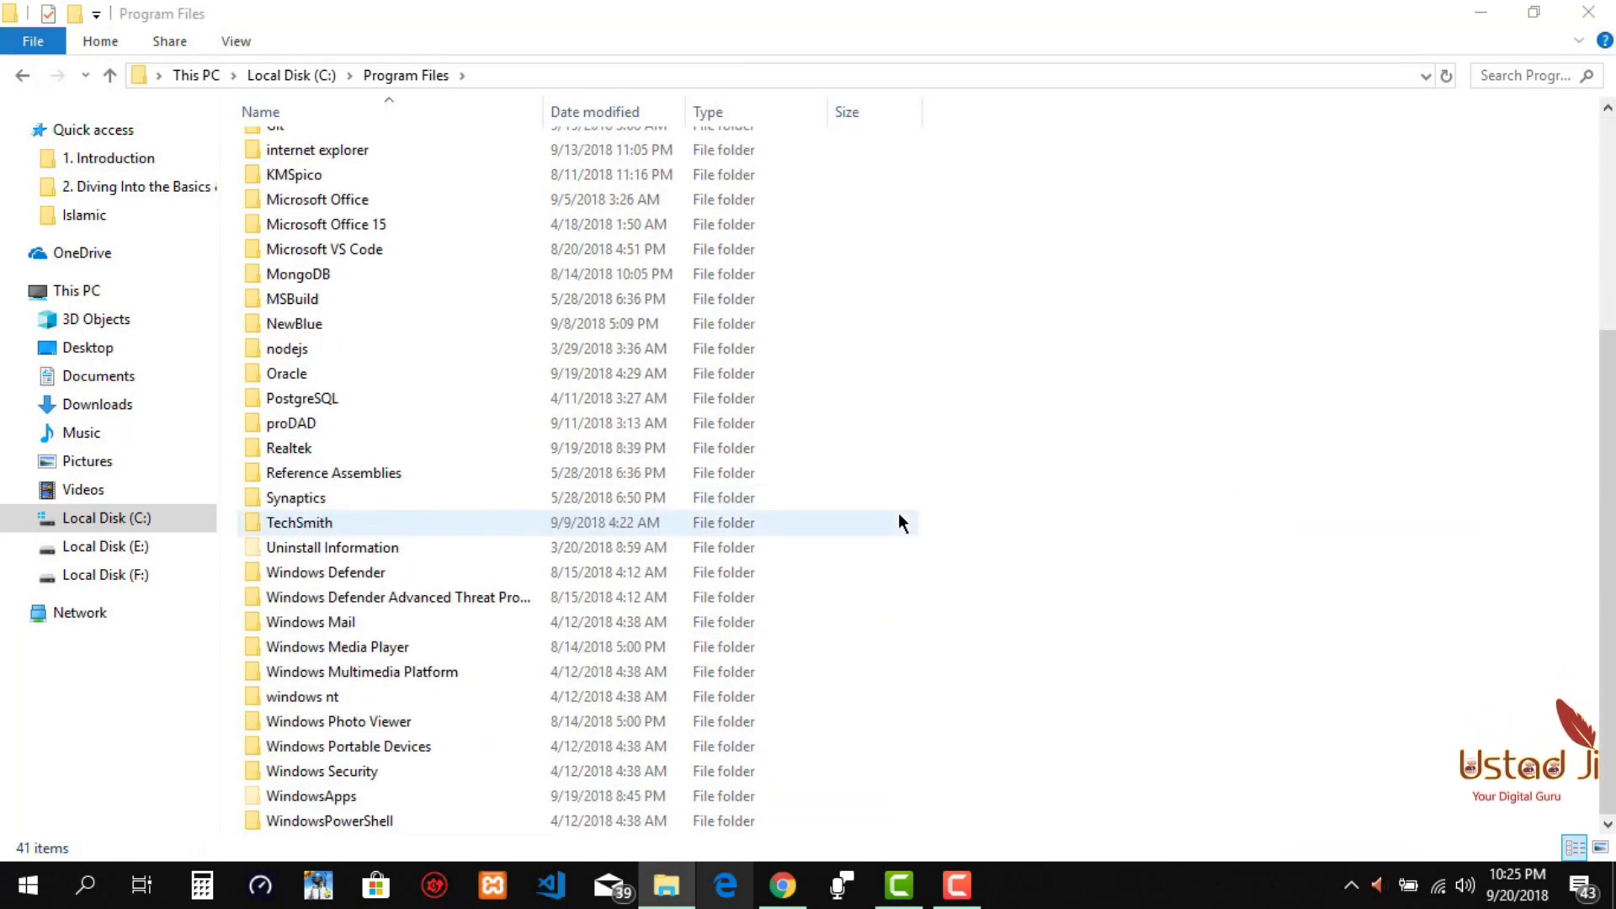
pyautogui.doubleClick(342, 793)
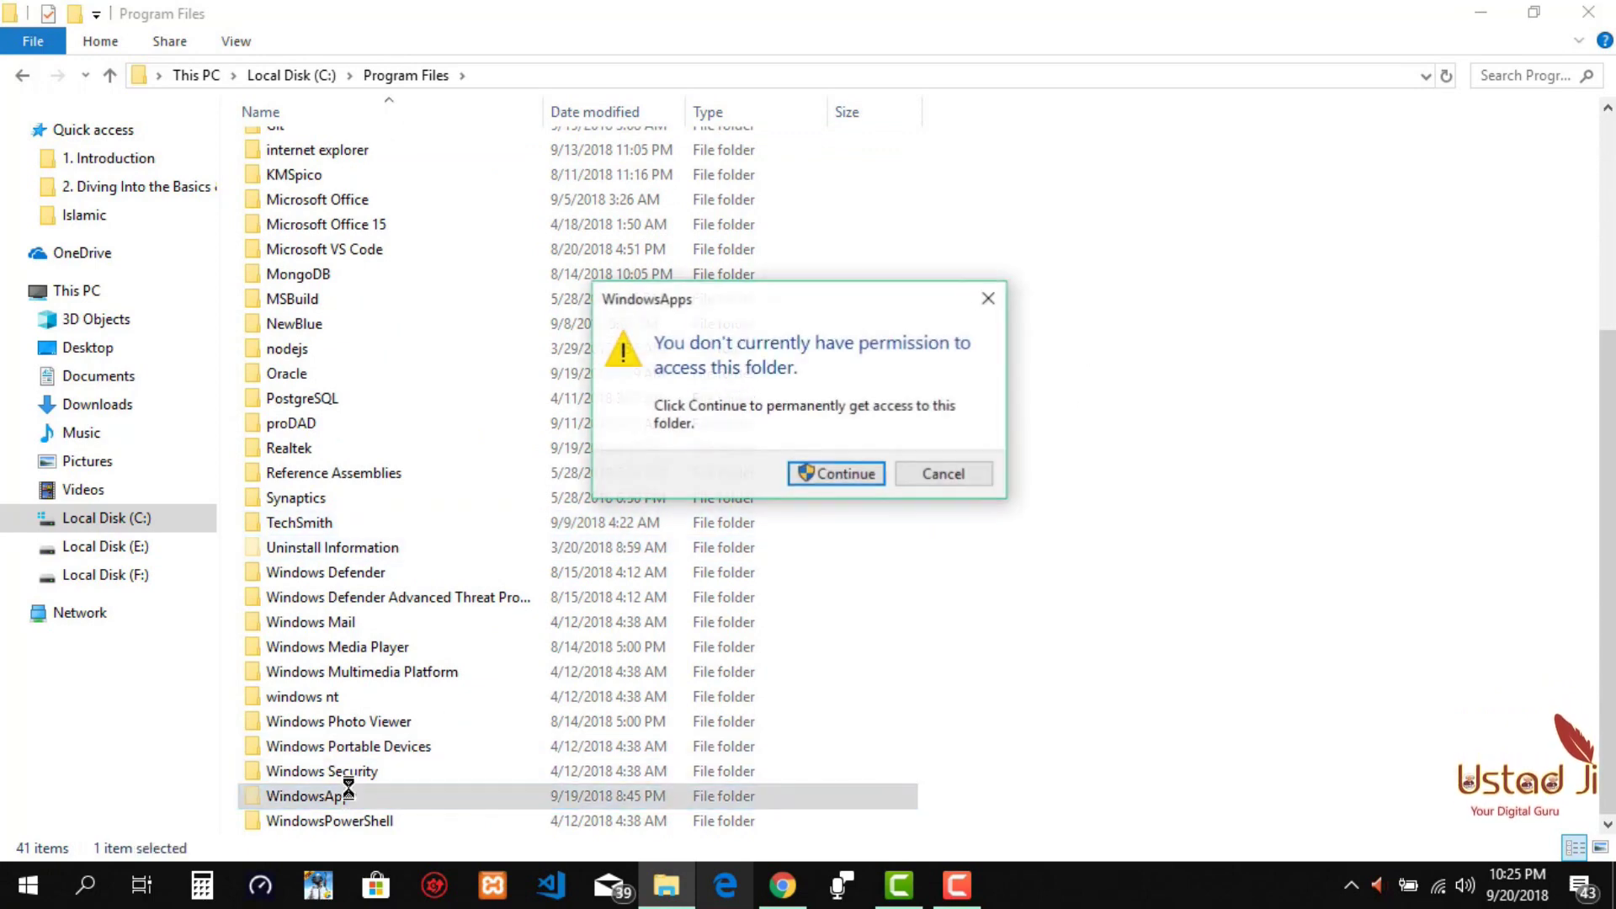
pyautogui.click(823, 481)
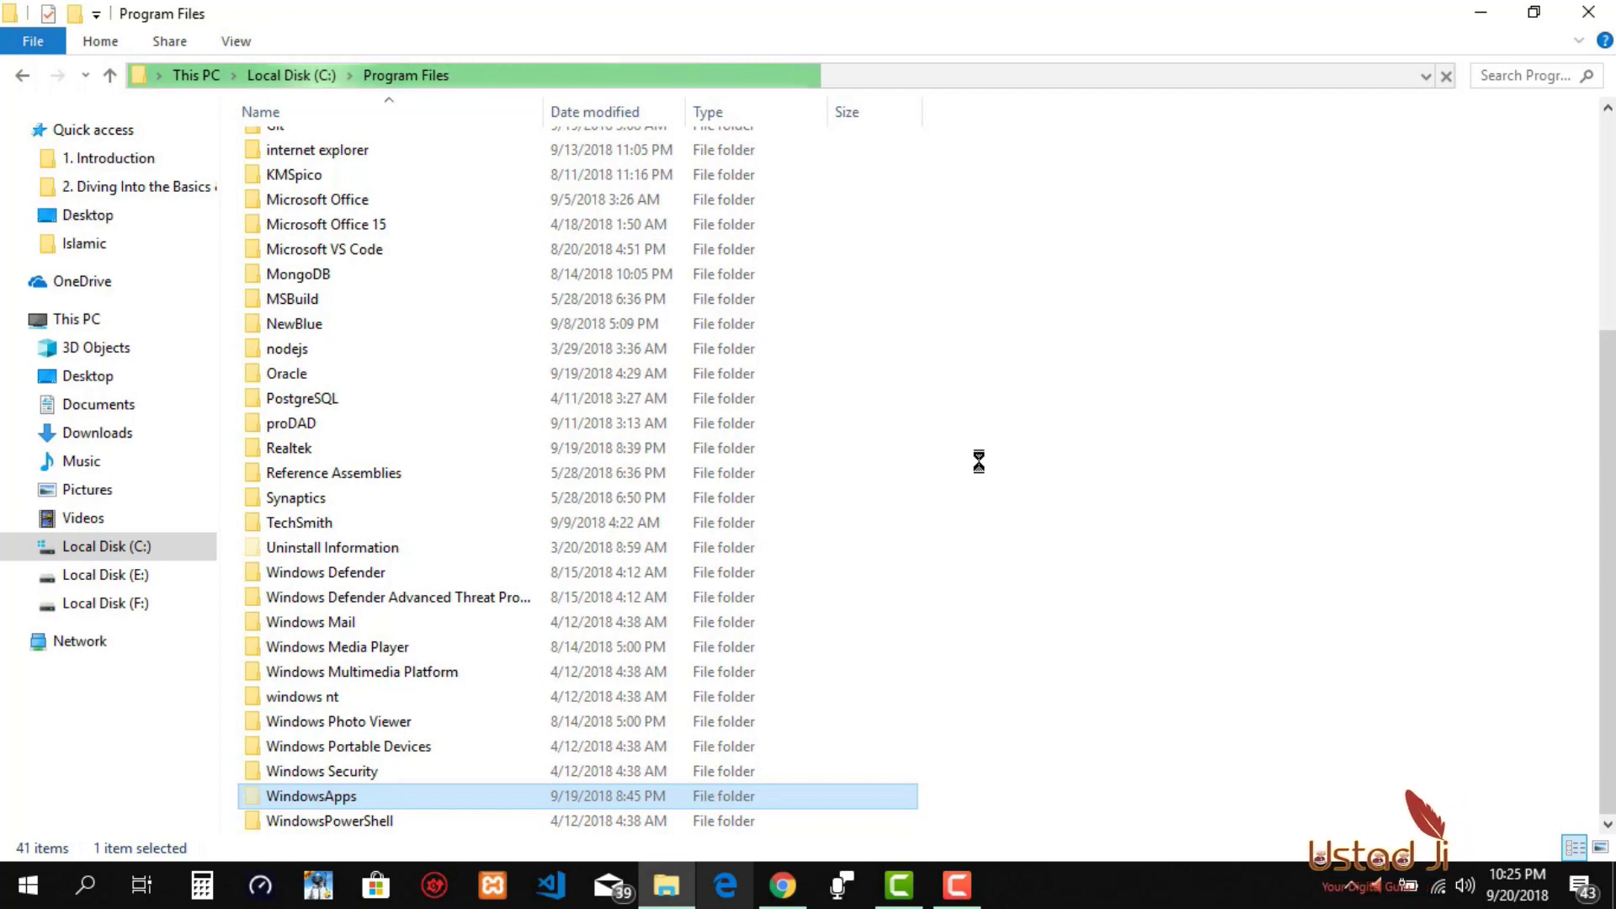
# - Look through the app package folders inside WindowsApps and open the MovedPackages folder
pyautogui.scroll(-6, 502, 282)
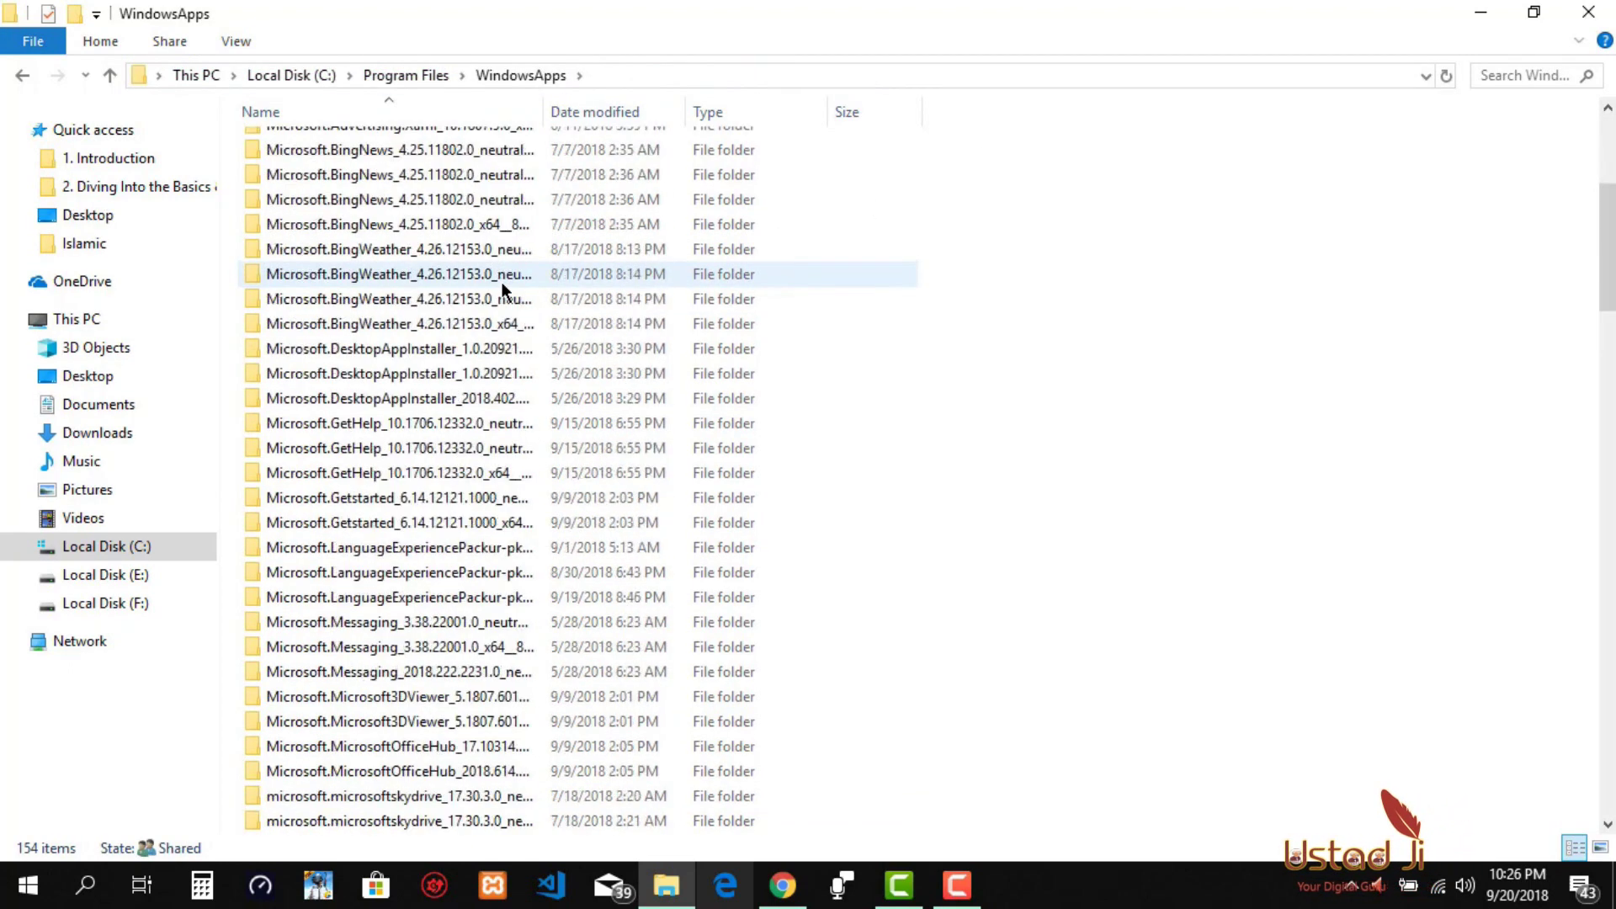
pyautogui.scroll(-20, 501, 286)
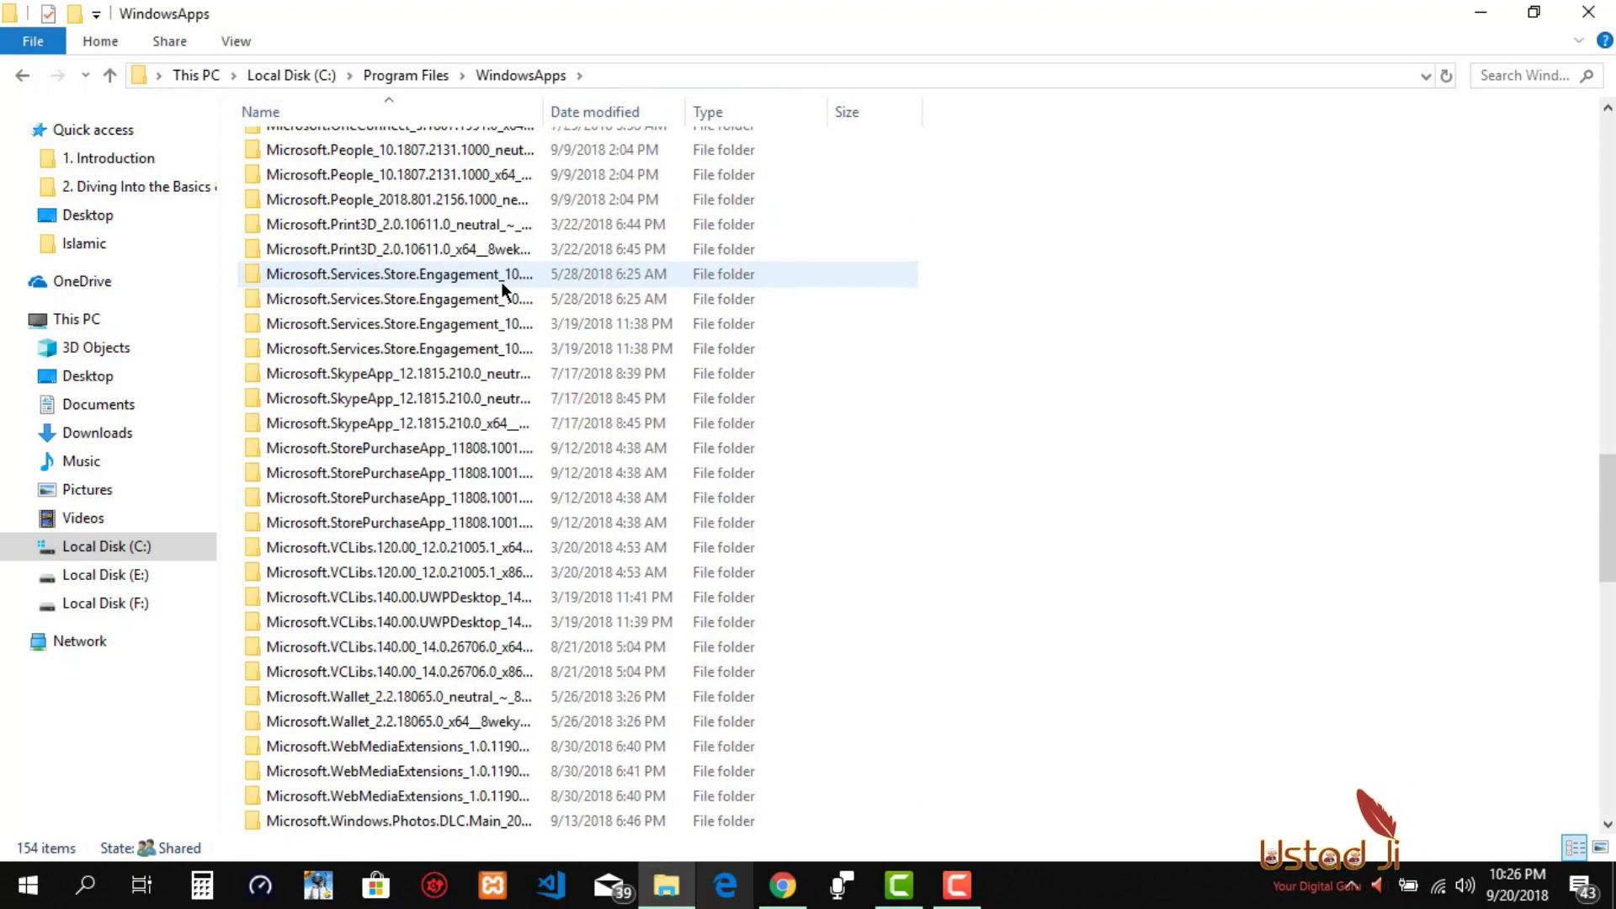
pyautogui.scroll(-18, 501, 281)
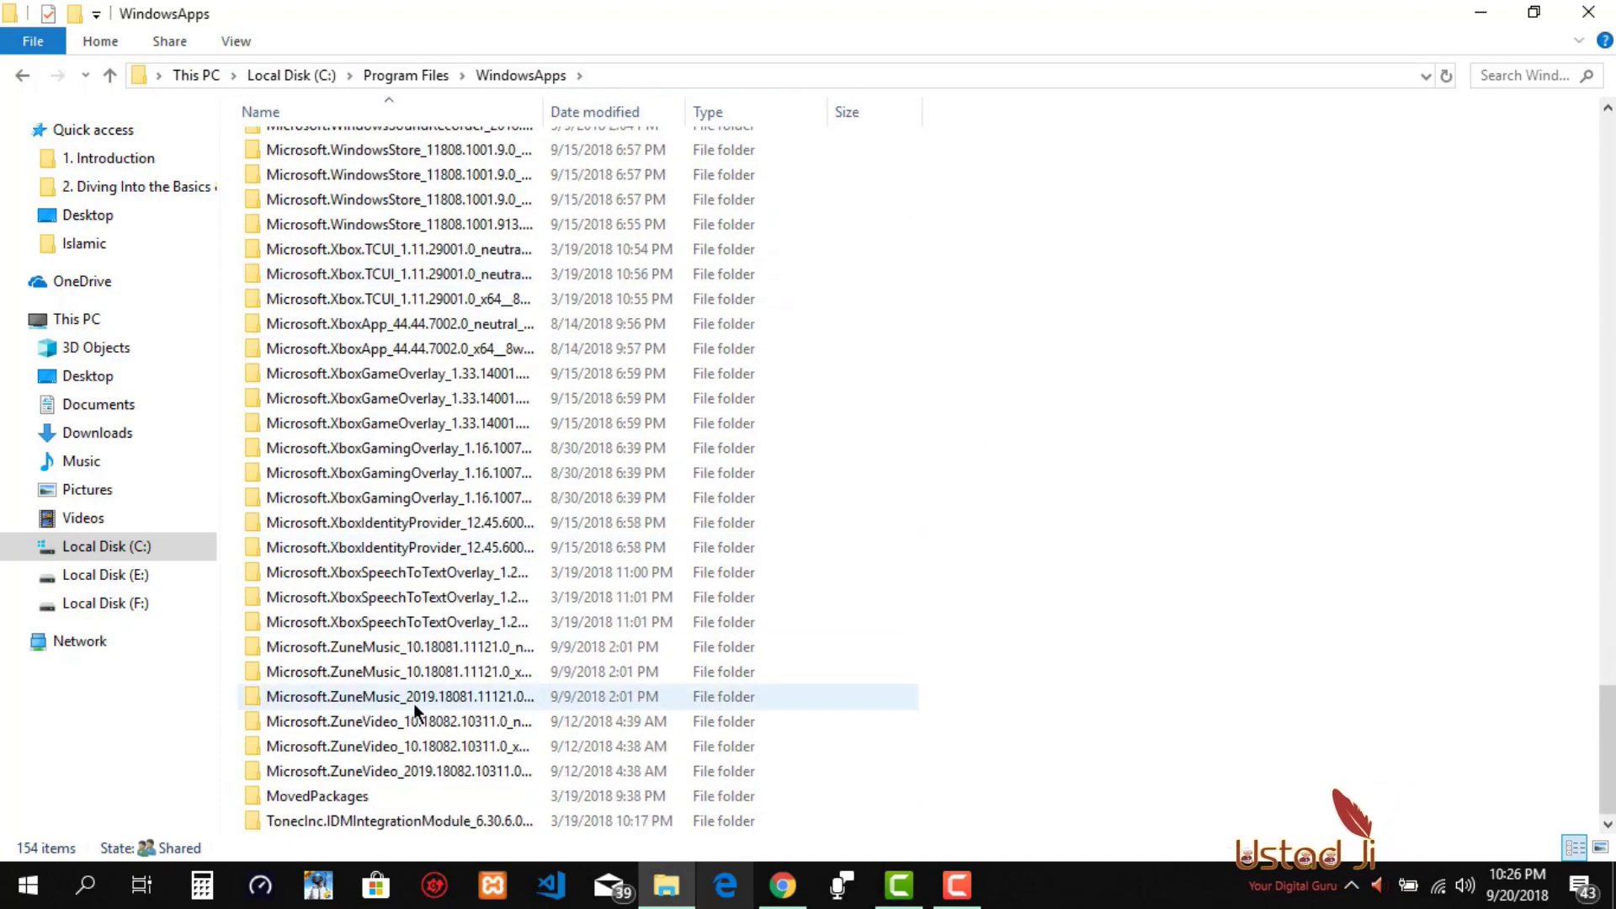
pyautogui.doubleClick(347, 798)
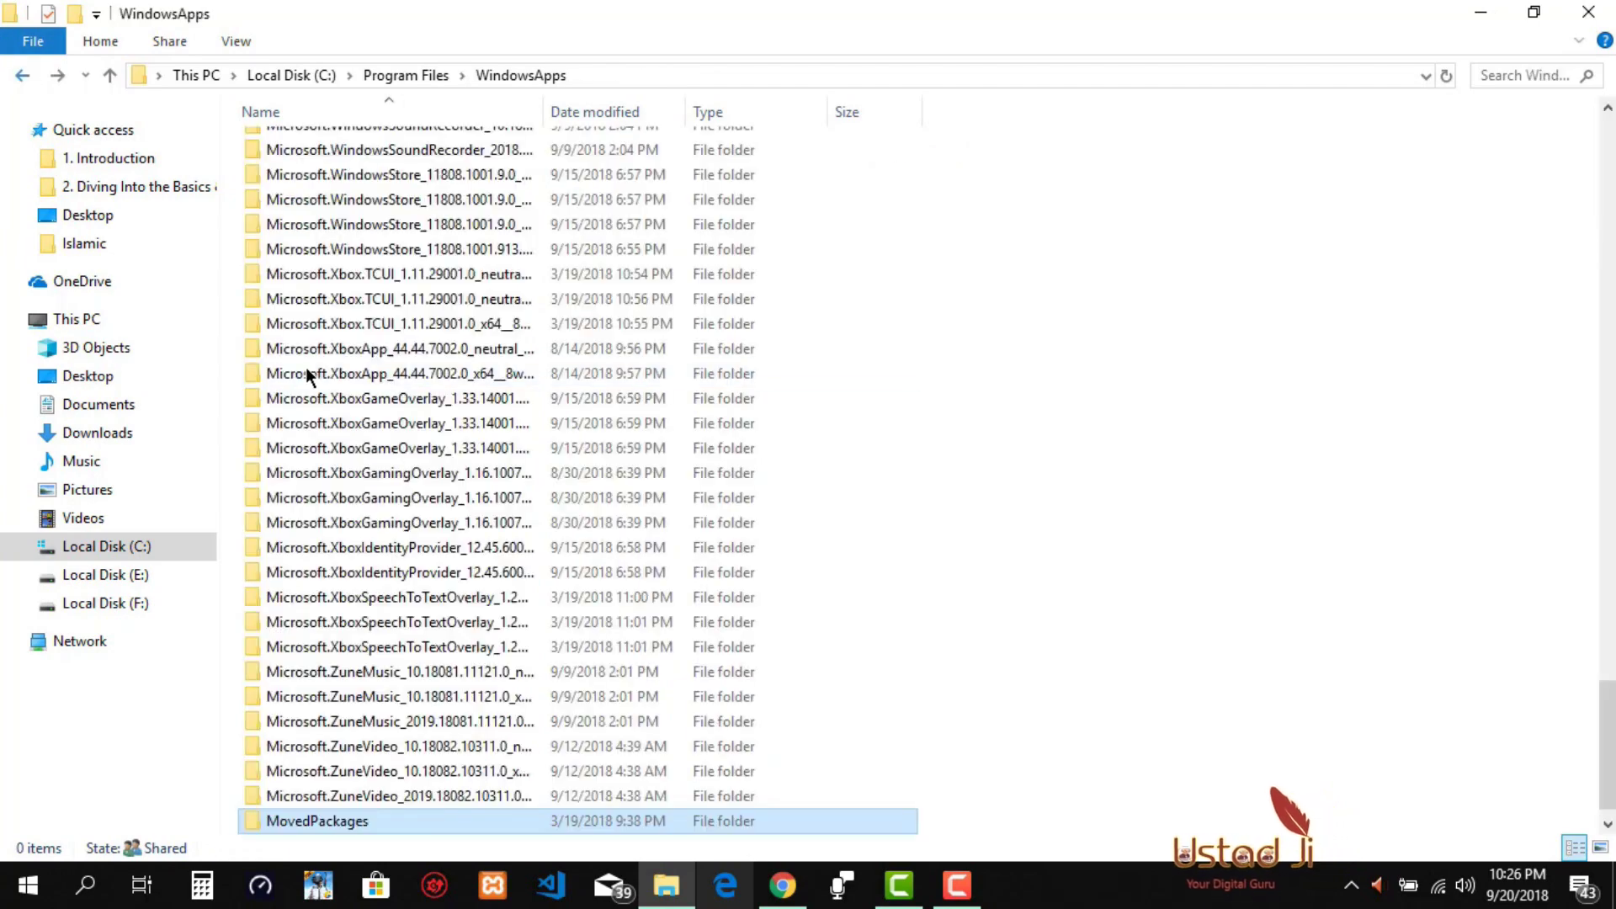
# - Open the Microsoft.XboxApp_44.44.7002.0_x64 folder from WindowsApps and show the available actions for its winsdkfb folder
pyautogui.doubleClick(326, 363)
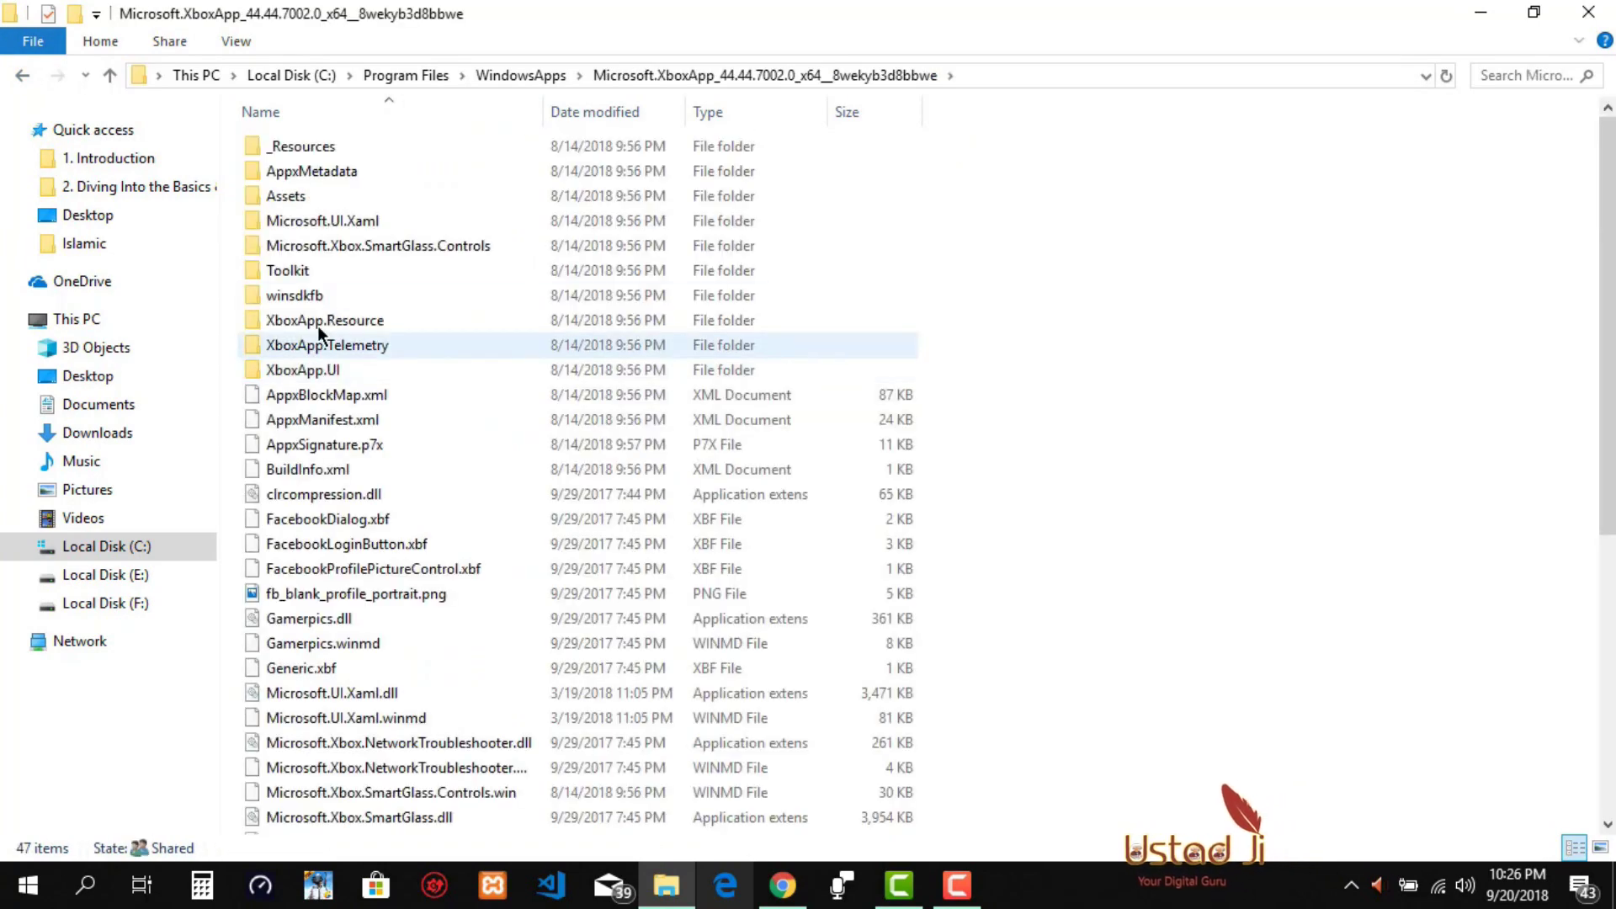
pyautogui.rightClick(305, 298)
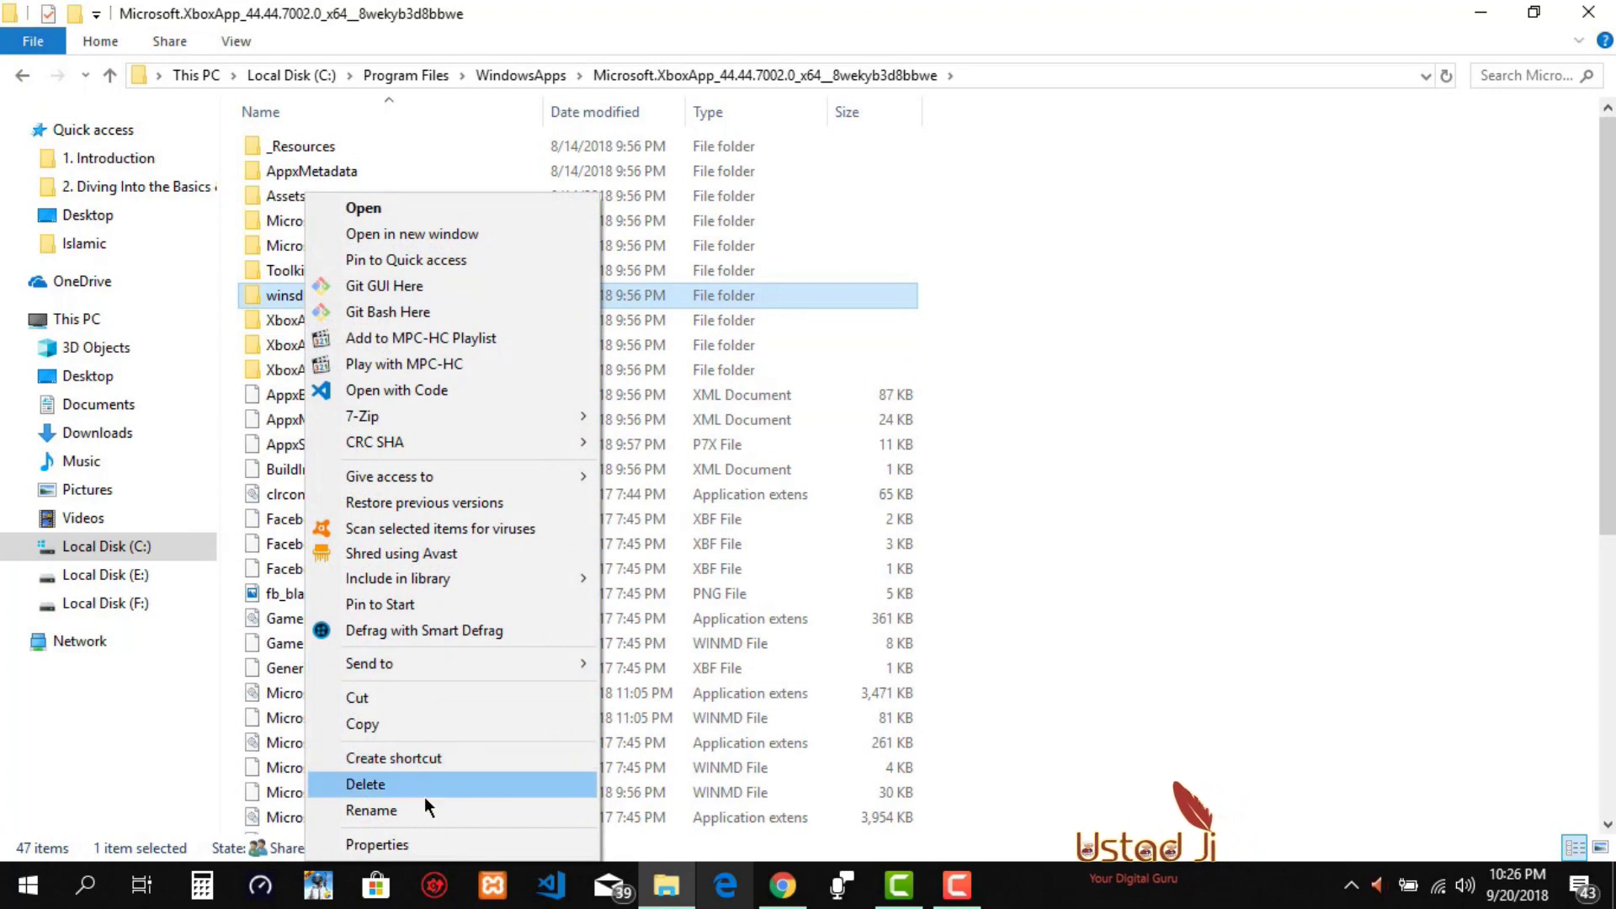